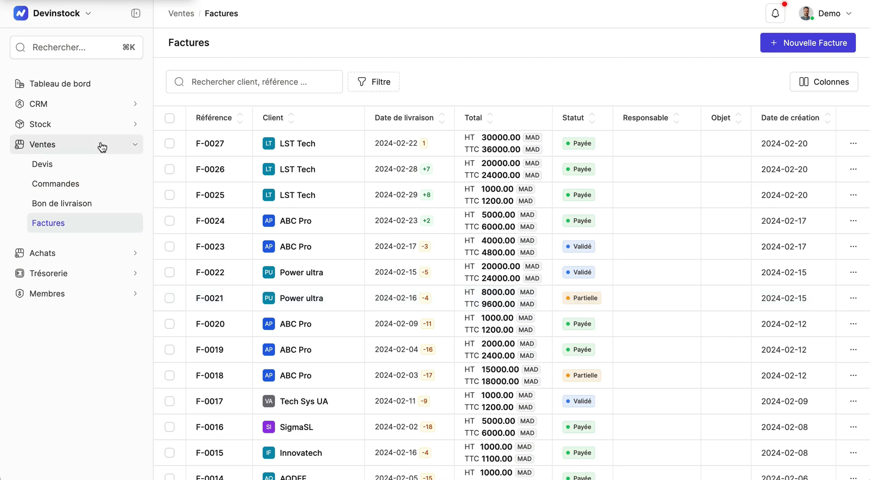
Open the CRM accounts list and scroll through the existing accounts
click(71, 110)
click(58, 126)
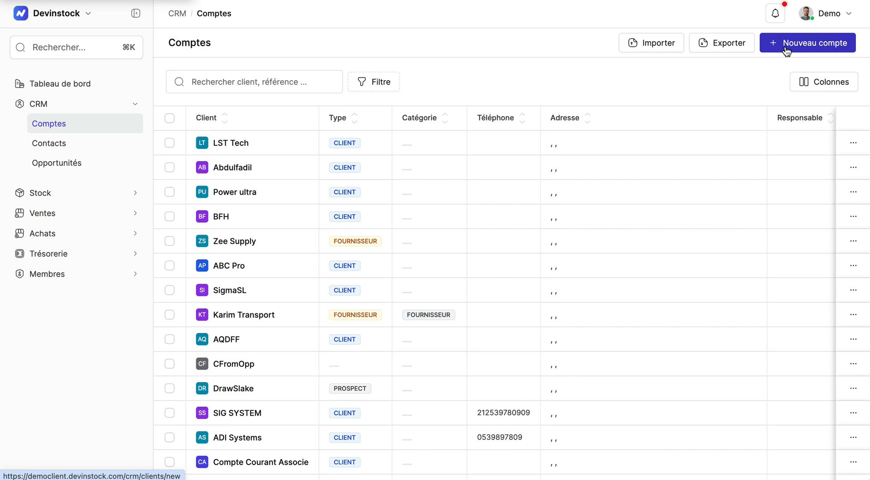
scroll(728, 212, down, 7)
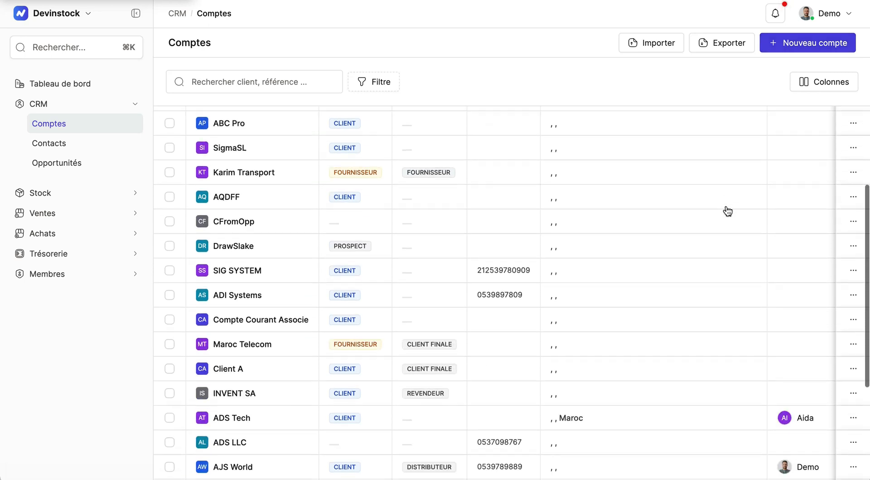
scroll(727, 212, up, 1)
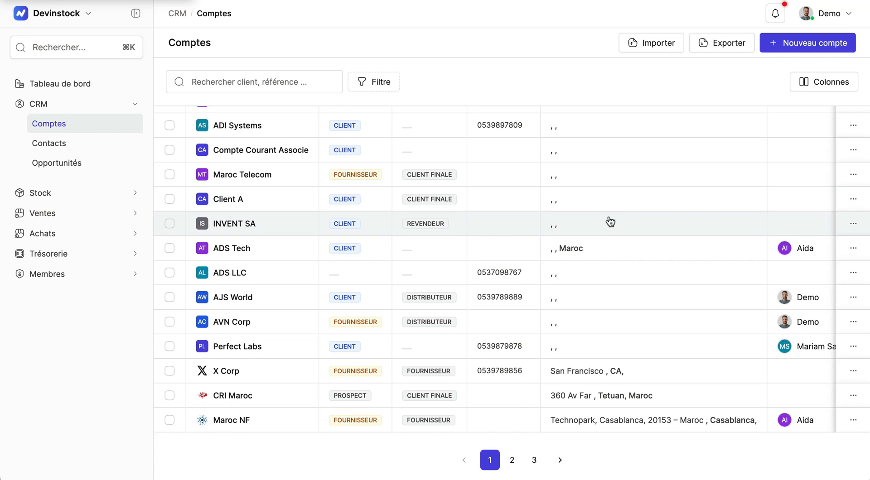
Create a new Client account named Devinweb with a generated reference C-0963 and save it
click(788, 44)
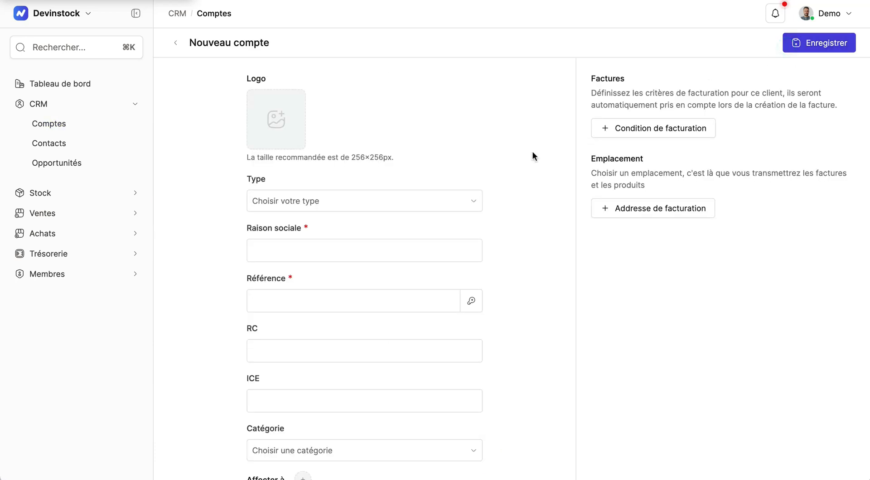
click(442, 202)
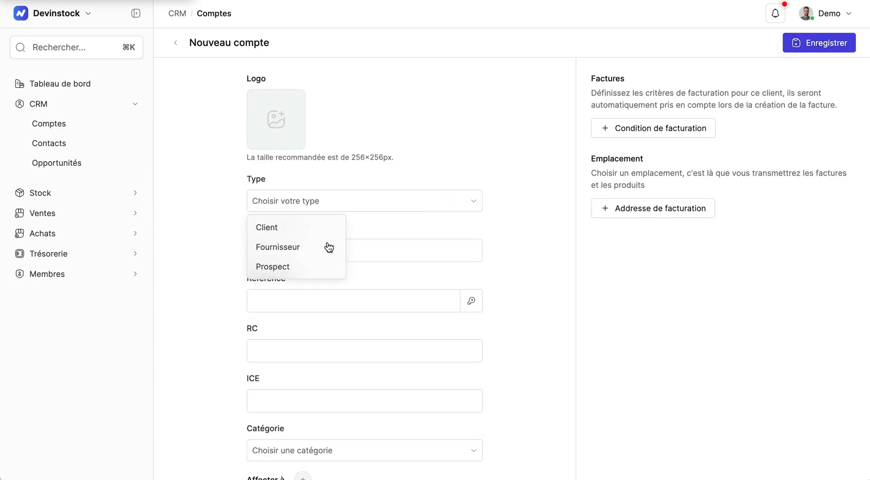
click(288, 227)
click(332, 253)
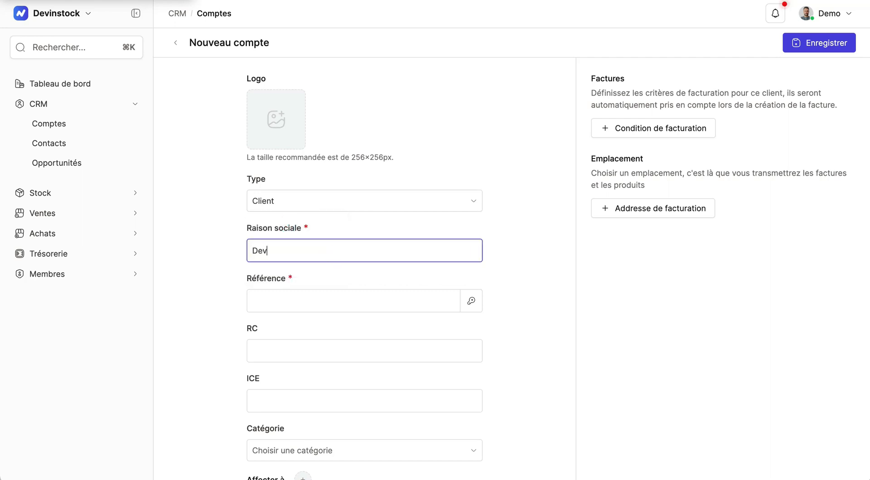
click(471, 301)
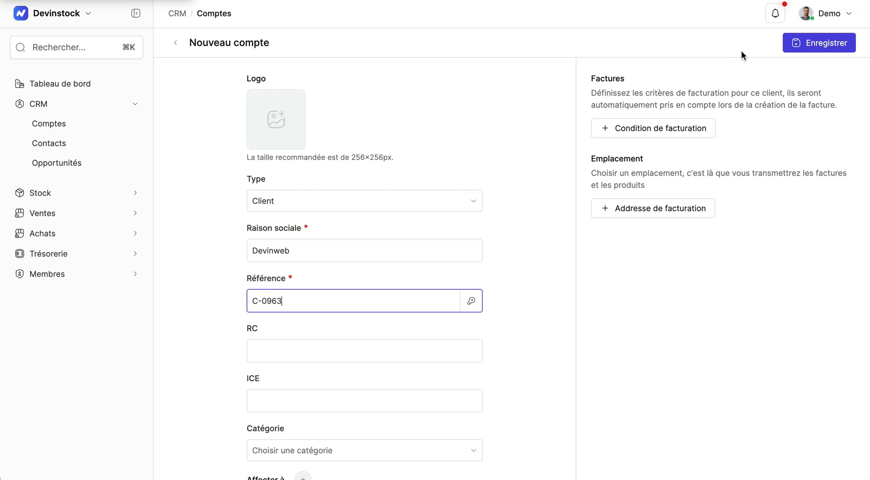
click(837, 42)
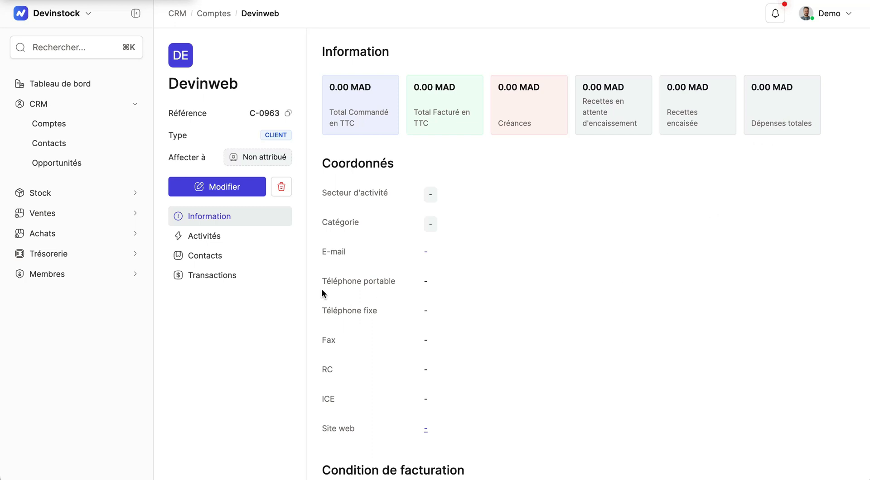
View the Devinweb account's transactions, then go to the sales invoices list
click(218, 279)
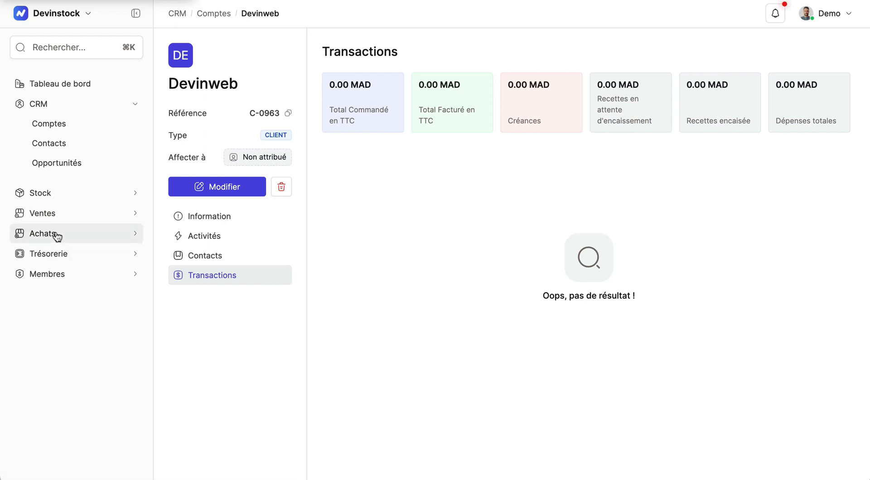
click(45, 213)
click(61, 223)
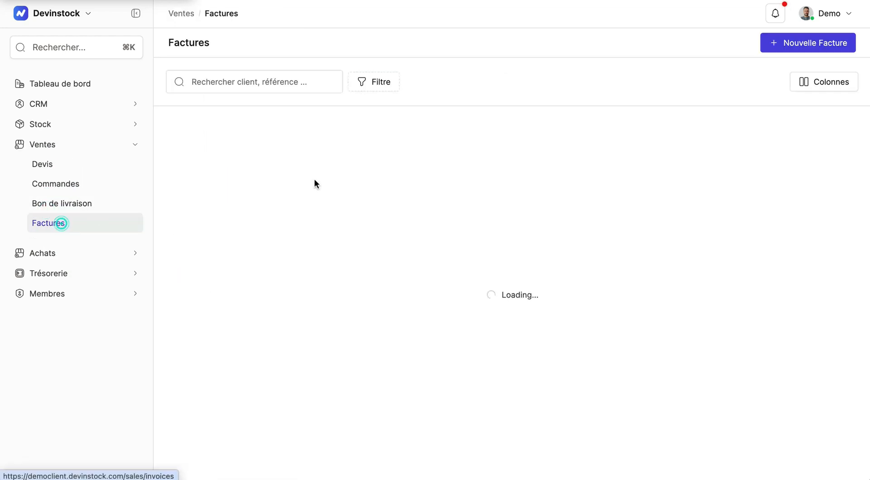
Start a new invoice for client Devinweb and generate its reference F-0028
click(804, 44)
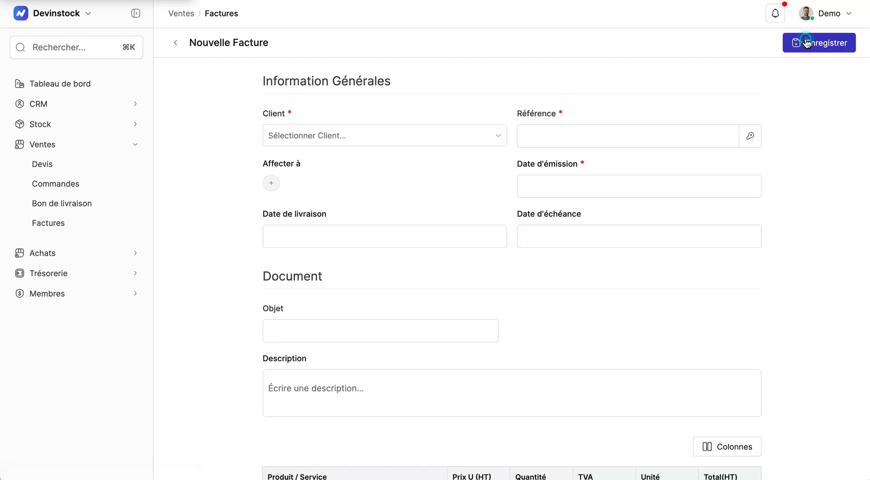
click(481, 144)
text(Devinweb)
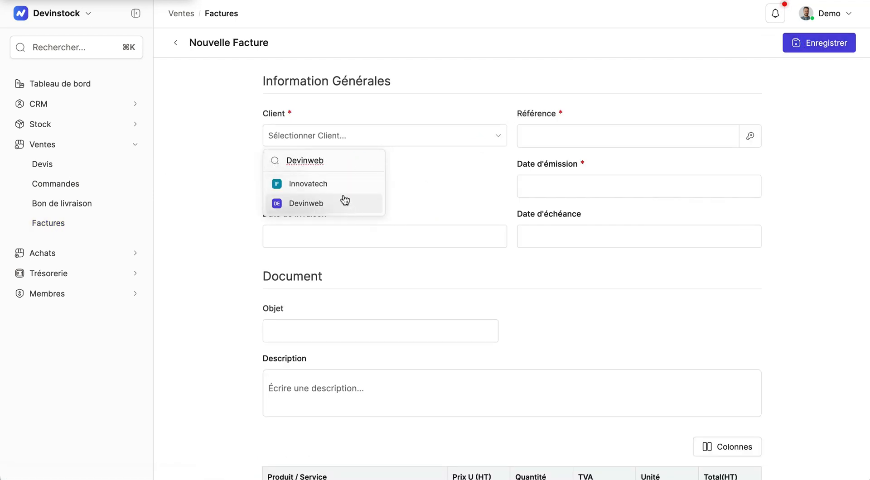
scroll(345, 200, down, 1)
click(324, 181)
click(469, 152)
click(750, 113)
Set the invoice's issue date to 20/02/2024, delivery date to 29/02/2024, and pick a due date
click(652, 162)
click(553, 292)
click(423, 208)
click(343, 361)
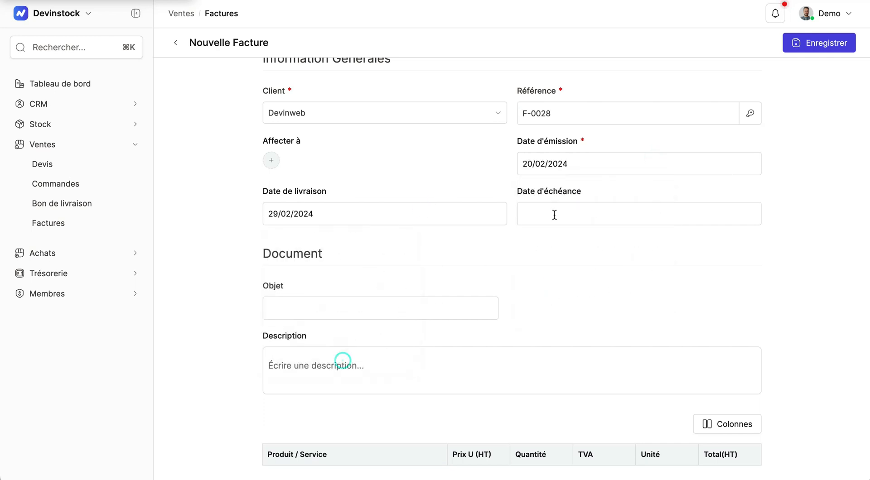
click(555, 215)
click(592, 366)
Add an invoice line for Service A at 10000 unit price, quantity 1, 20% TVA, unit Units
scroll(623, 334, down, 4)
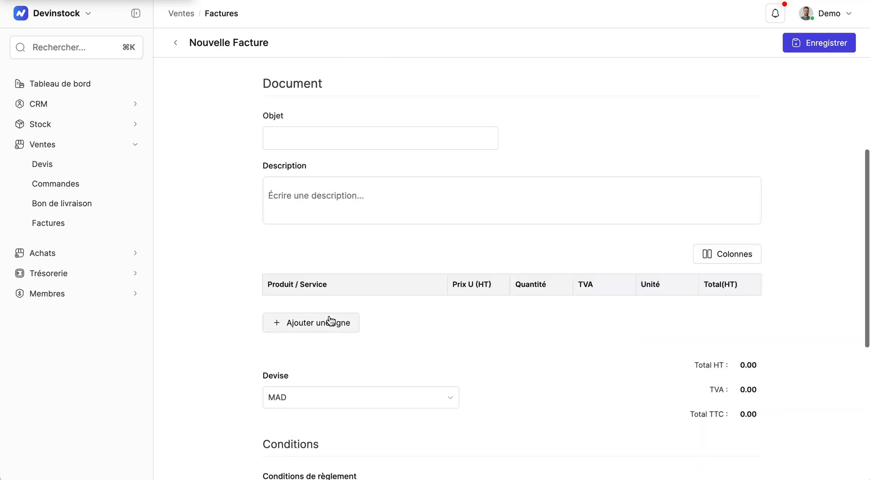
click(330, 320)
text(Service A)
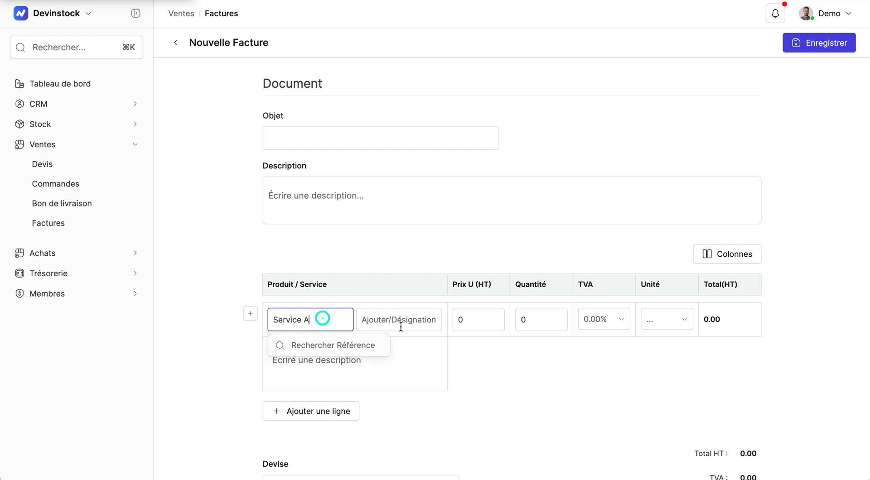
key(Tab)
click(543, 330)
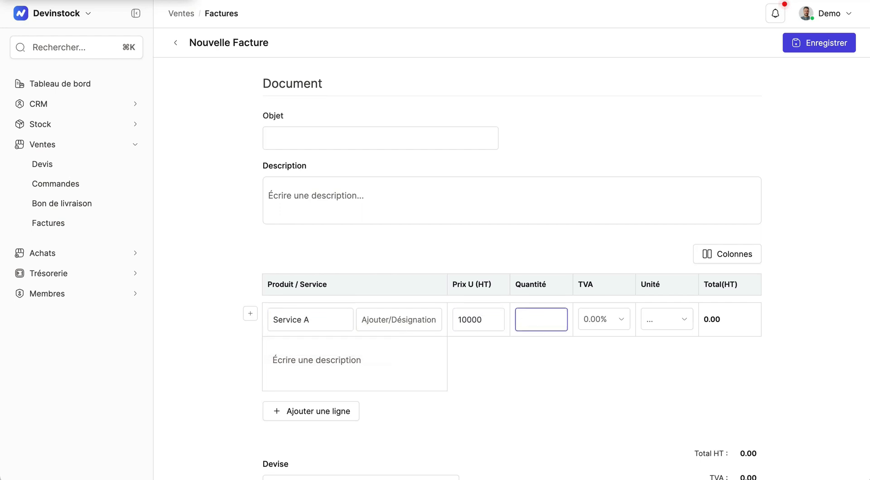
text(1)
click(618, 319)
click(600, 387)
click(684, 320)
click(661, 365)
Save the invoice and change its status from draft to Validé
scroll(786, 168, down, 4)
click(775, 202)
scroll(776, 202, up, 3)
click(820, 43)
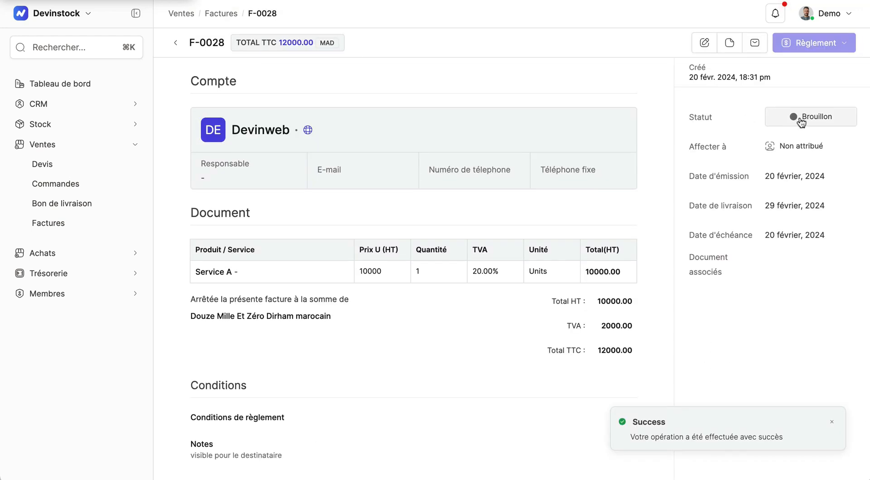
click(791, 119)
click(699, 153)
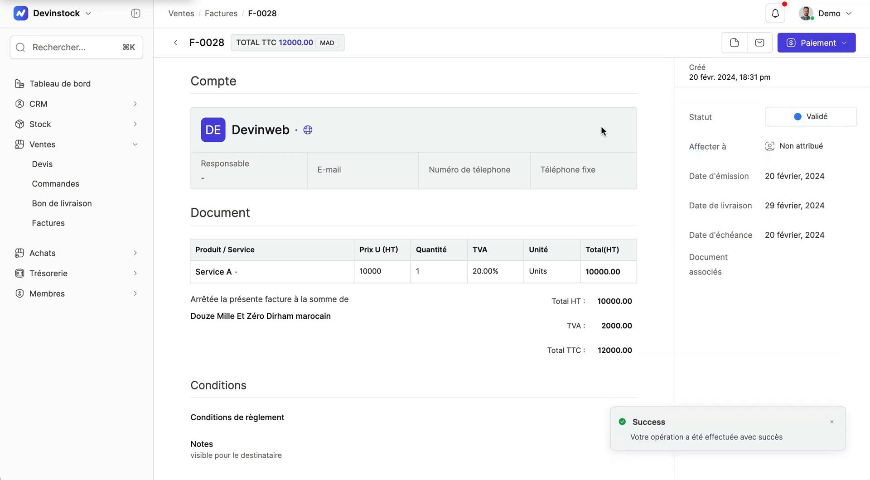
Start a new invoice for Devinweb with issue date 20/02/2024 and delivery and due dates 28/02/2024
click(67, 227)
click(816, 43)
click(471, 138)
text(Devinweb)
click(331, 202)
click(414, 236)
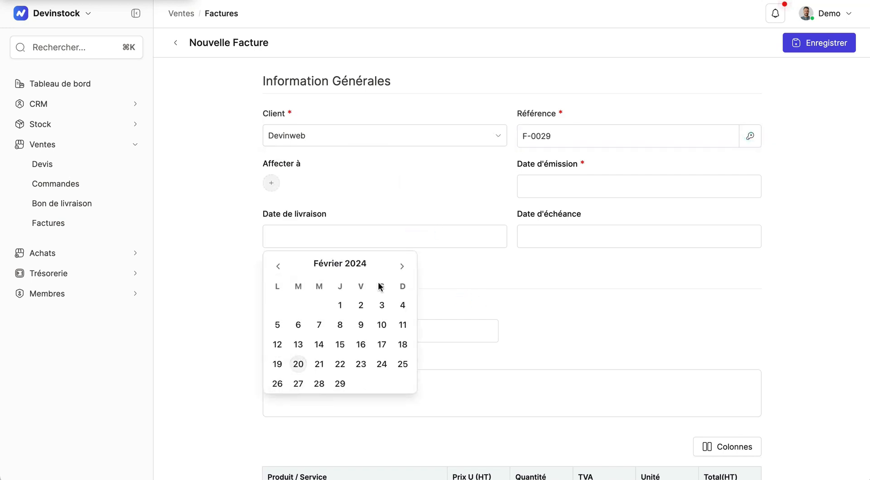
click(320, 384)
click(585, 186)
click(573, 334)
click(538, 241)
click(572, 383)
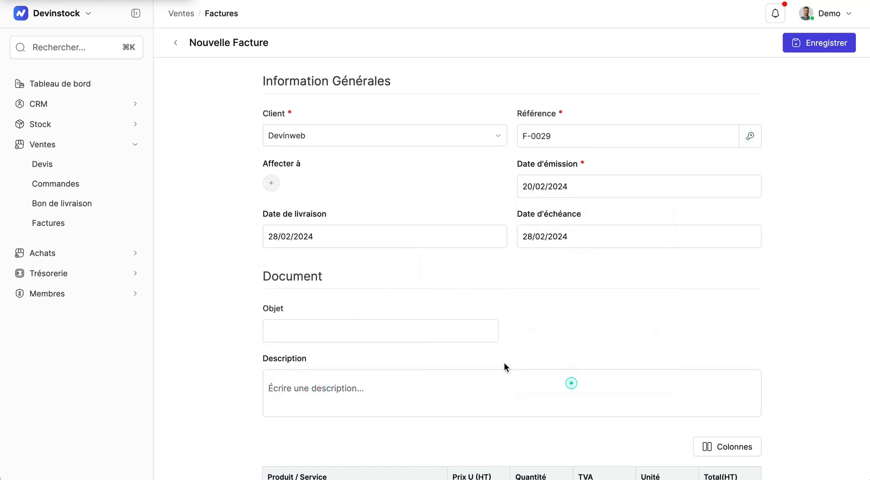
Add an invoice line for Service B at 20000 unit price, quantity 1, 20% TVA, unit Units
scroll(505, 366, down, 5)
click(330, 326)
text(Service B)
key(Tab)
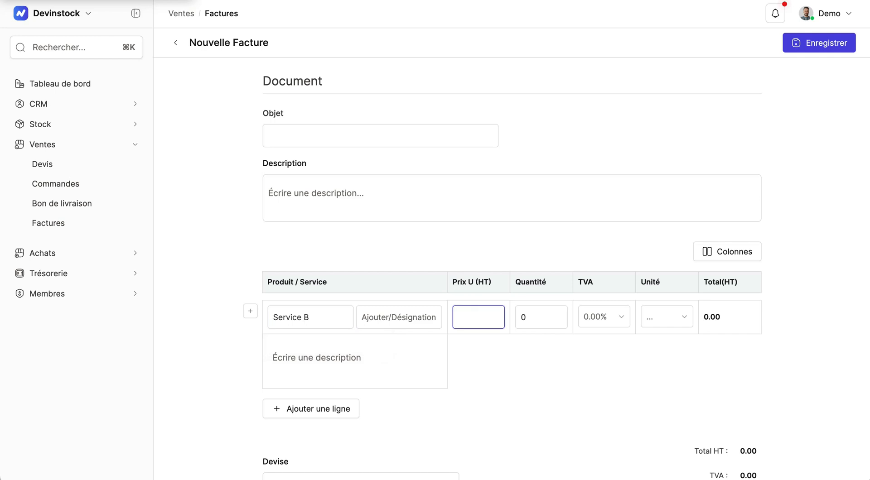
key(Tab)
text(1)
click(604, 317)
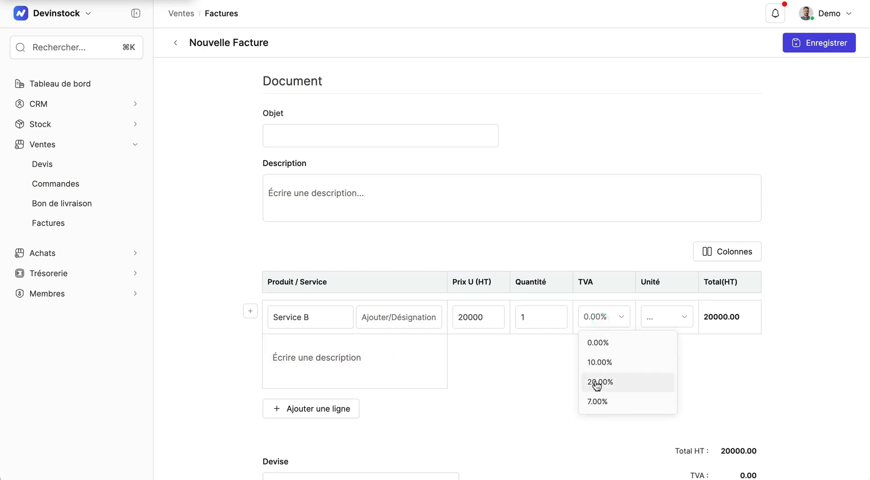
click(598, 382)
click(667, 317)
click(661, 363)
Save the second invoice and set its status to Validé
click(820, 53)
click(810, 43)
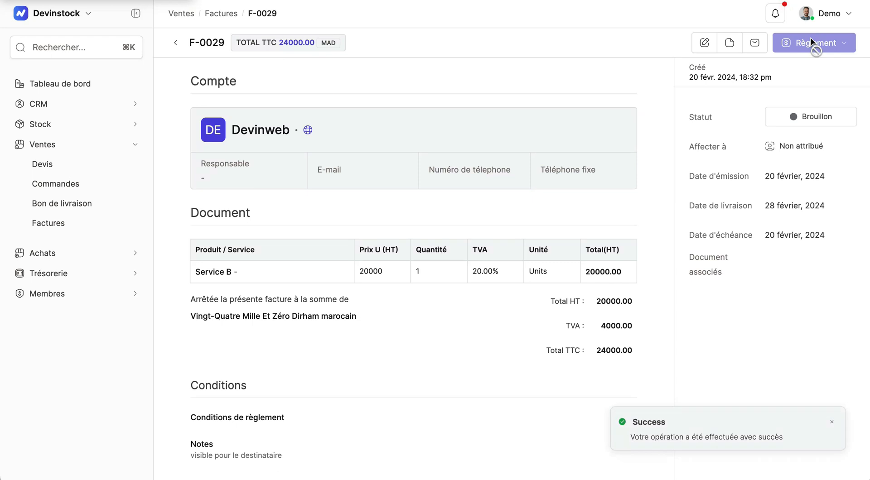
click(805, 117)
click(720, 156)
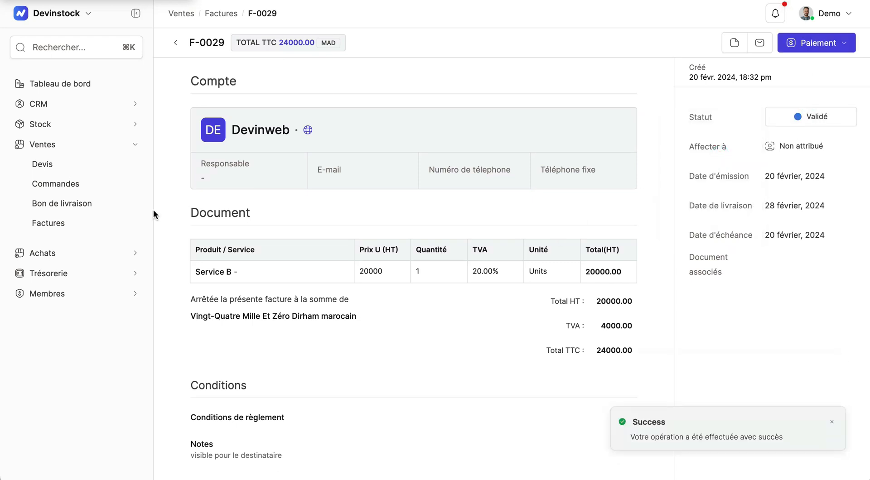
Start a third invoice for Devinweb, generate reference F-0030, and set the issue date to 20/02/2024
click(67, 226)
click(814, 41)
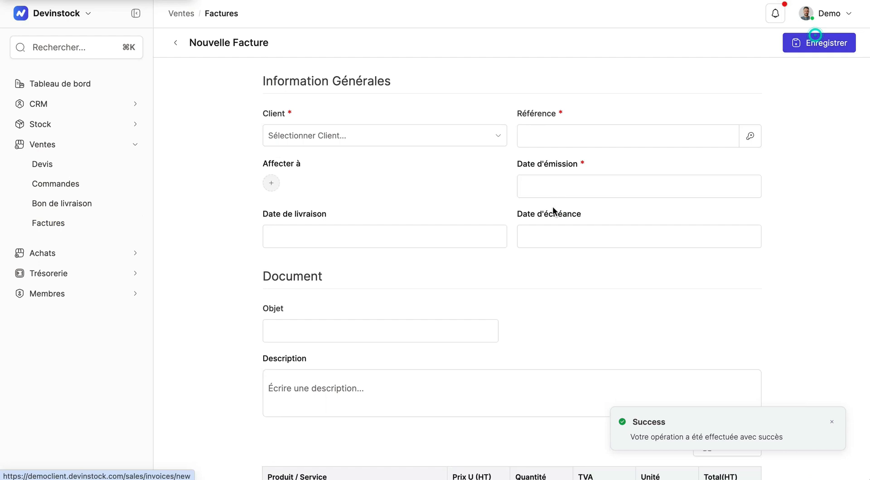
click(355, 135)
text(Devin)
click(339, 209)
click(750, 136)
click(567, 189)
click(552, 311)
Set the delivery date to 30/03/2024 and pick a due date
click(408, 237)
click(403, 271)
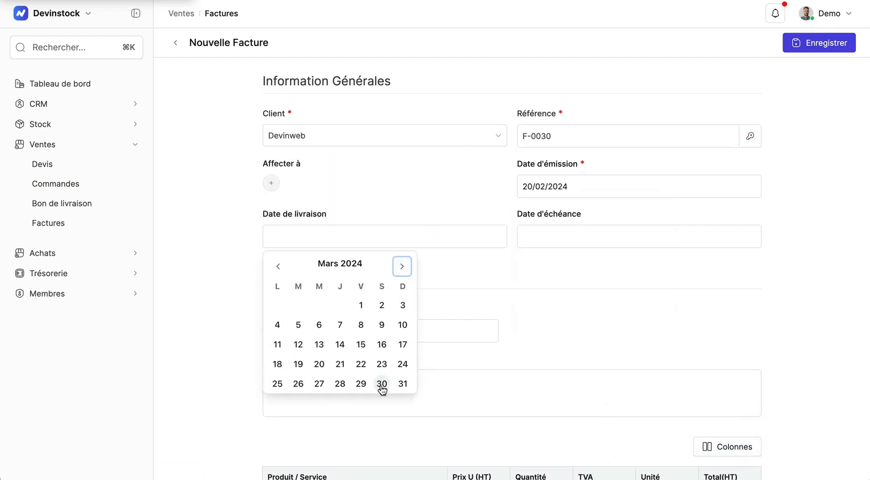
click(382, 384)
click(635, 236)
click(656, 266)
click(595, 384)
Add an invoice line for Service C at 1000 unit price, quantity 5, 20% TVA, unit Units
scroll(371, 343, down, 3)
click(311, 359)
text(Service C)
click(470, 362)
key(BackSpace)
text(1000)
click(534, 360)
key(BackSpace)
text(5)
click(620, 356)
click(601, 424)
click(671, 355)
click(659, 250)
Save the third invoice and set its status to Validé
scroll(811, 181, down, 7)
click(819, 42)
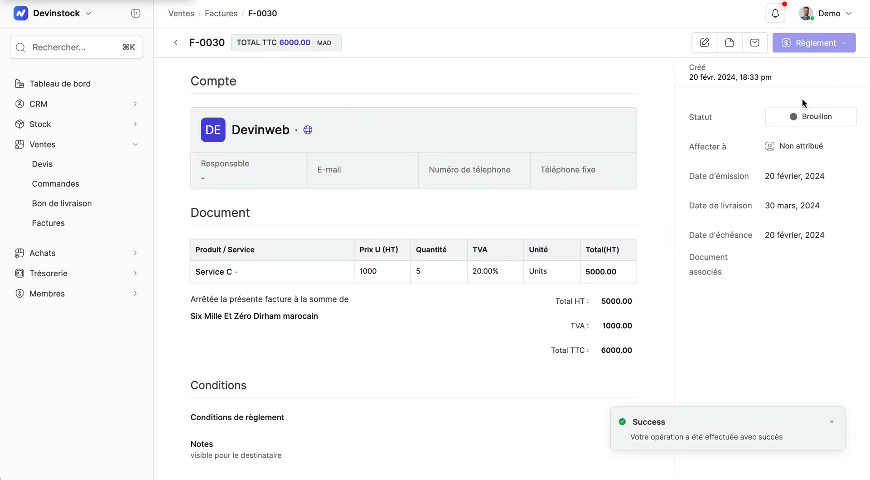
click(806, 117)
click(690, 155)
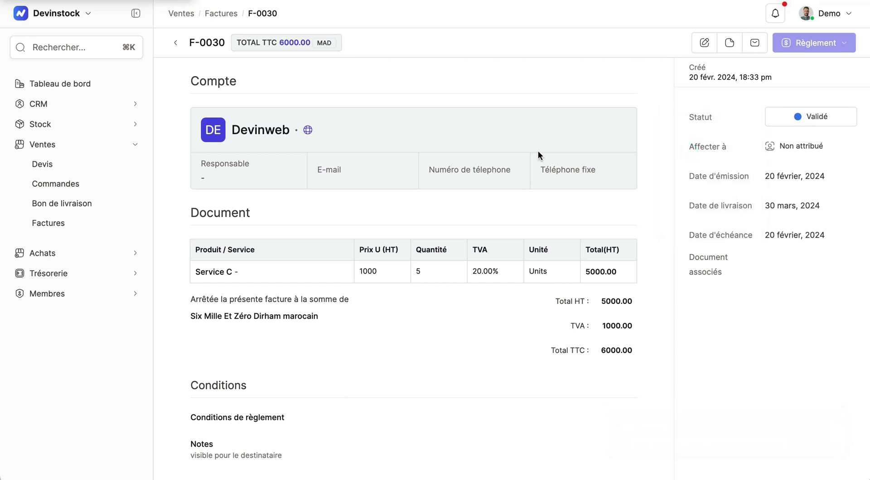
Open invoice F-0030 from the list and open, then close, a new Règlement payment form
click(53, 225)
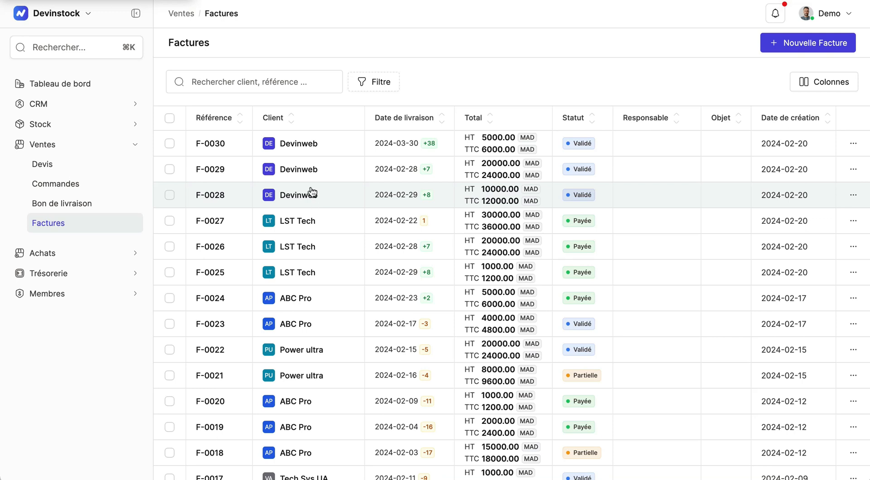
click(291, 145)
click(819, 43)
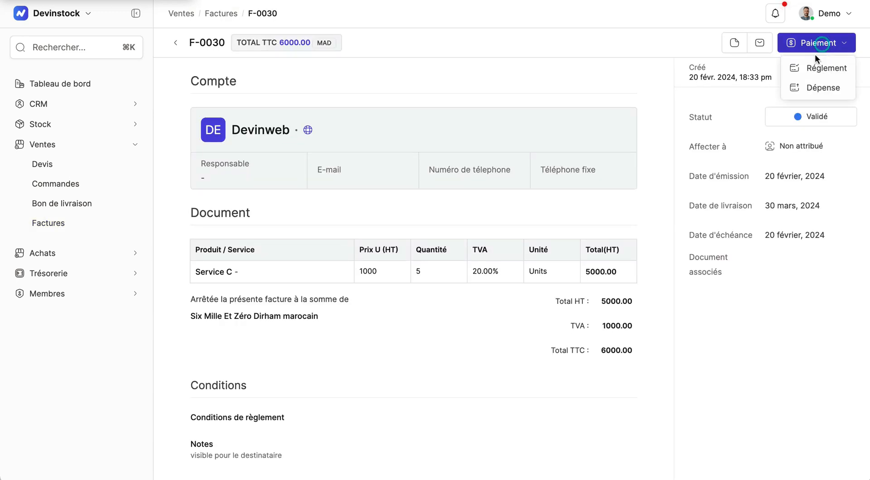
click(815, 68)
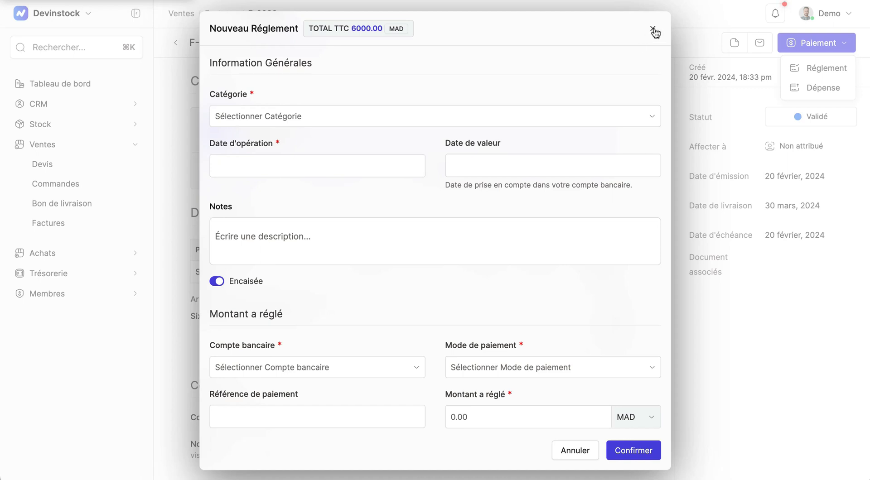
click(653, 29)
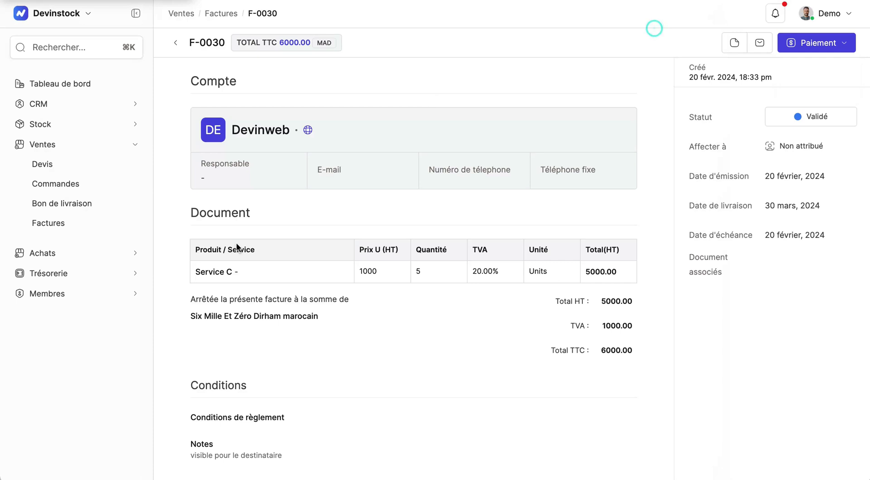
Start a new Règlement transaction from the treasury transactions list
click(112, 277)
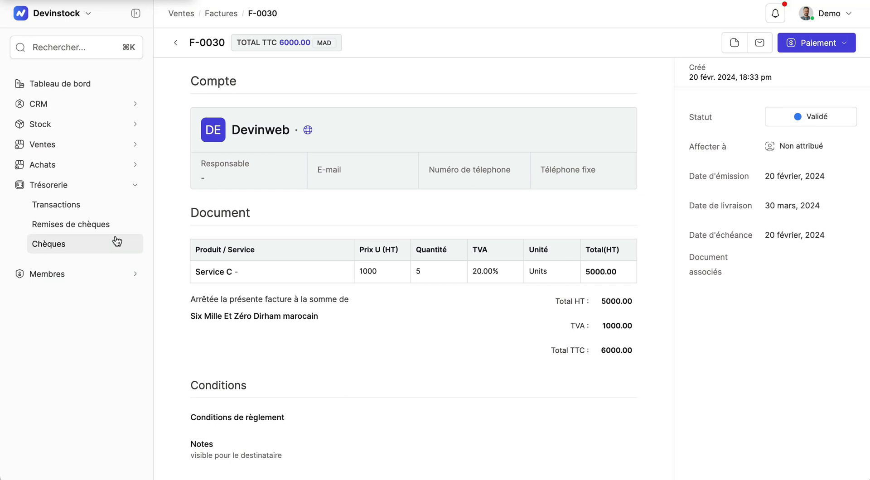
click(80, 206)
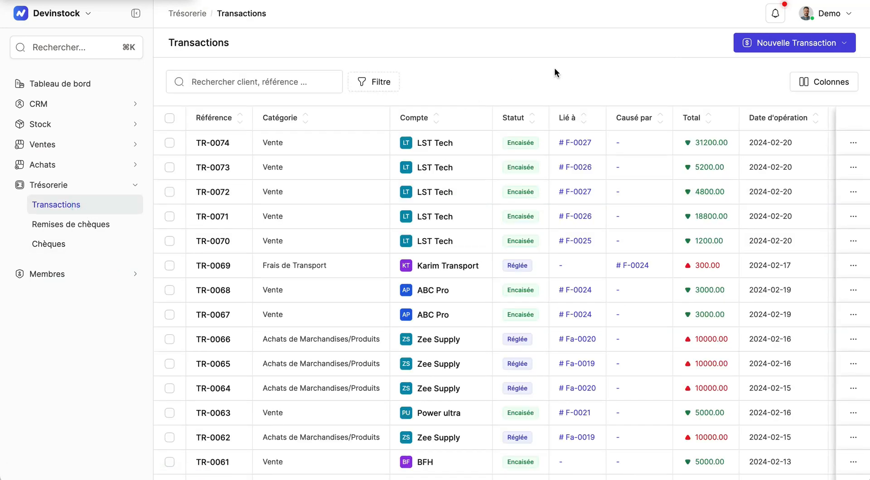
click(771, 43)
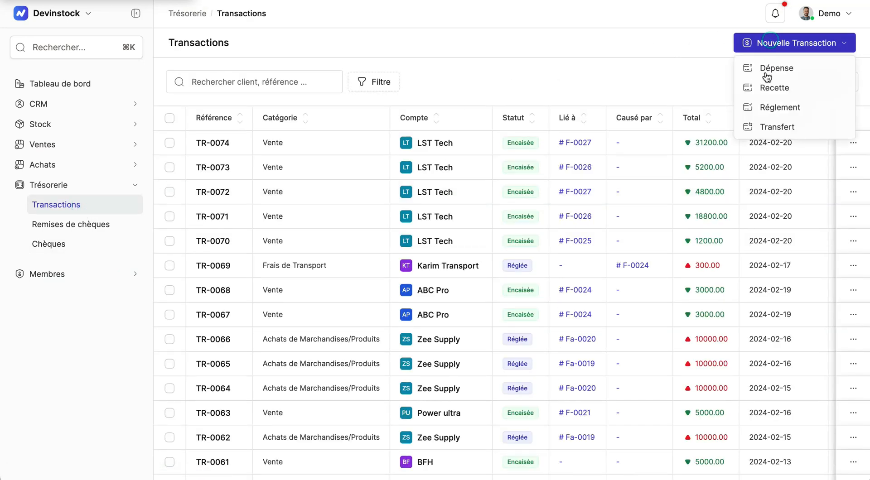
click(765, 108)
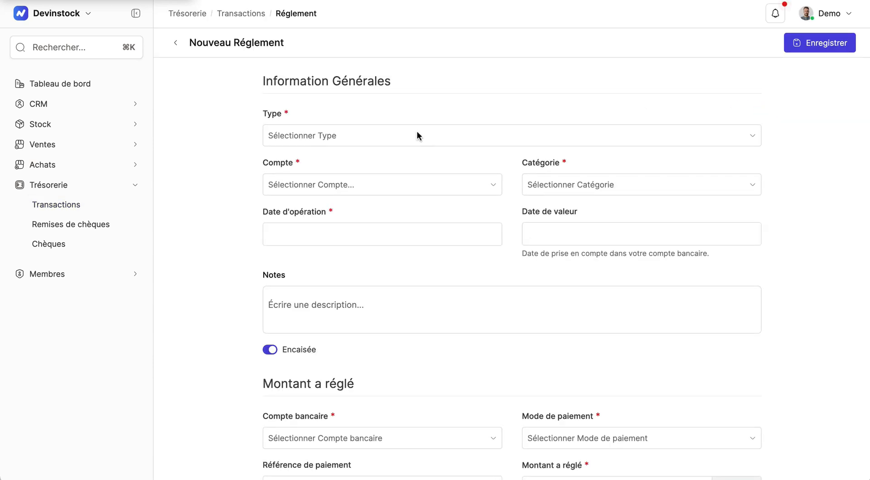
Set the payment type to Recette, the account to Devinweb and the category to Vente
click(417, 135)
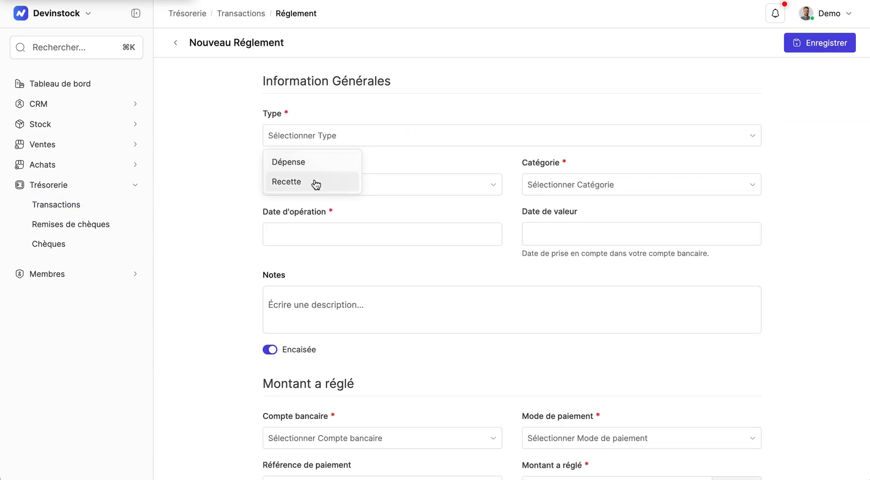
click(217, 235)
scroll(217, 235, down, 5)
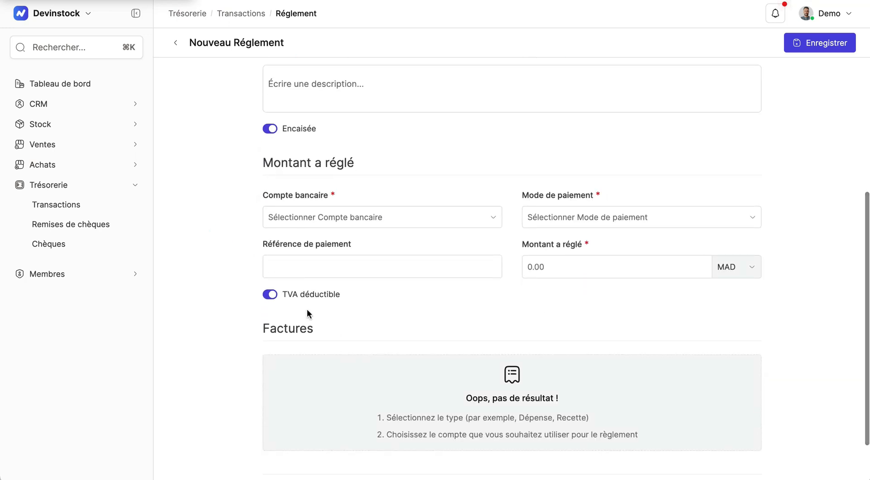
scroll(375, 378, up, 3)
scroll(374, 380, up, 3)
click(339, 136)
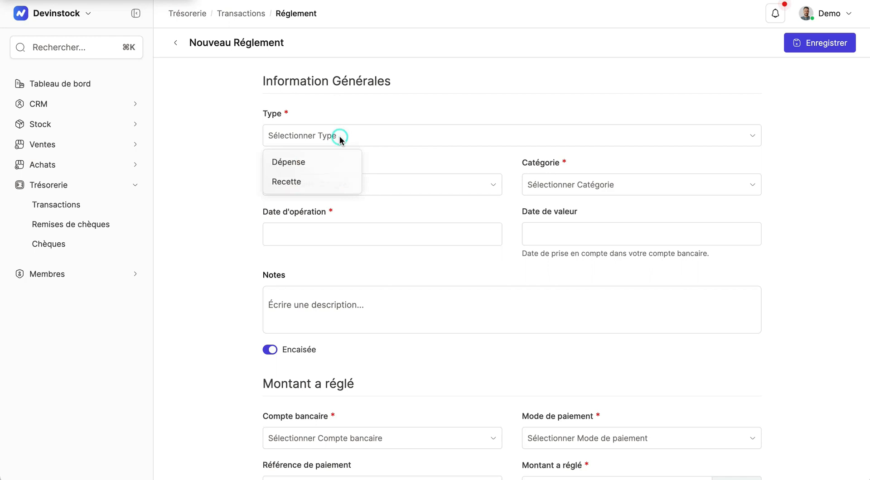
click(302, 190)
click(335, 185)
text(Devinw)
click(334, 252)
click(669, 184)
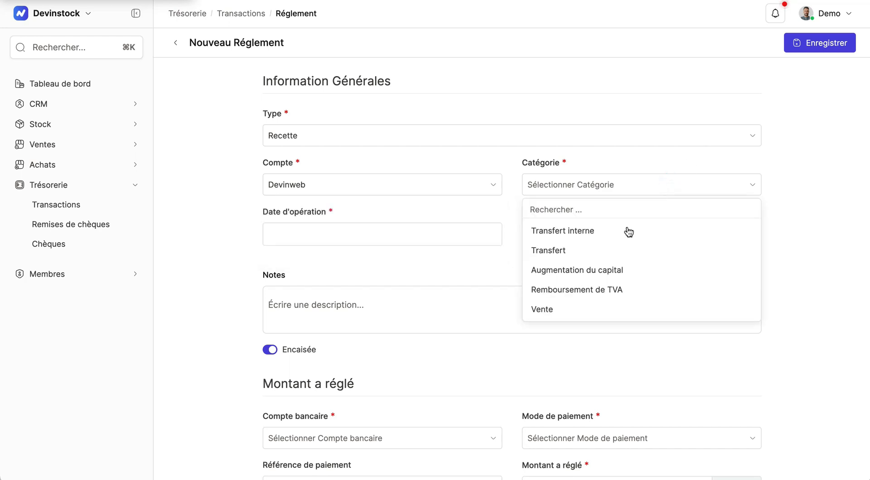
click(576, 314)
click(521, 367)
Enter the note Avance for the payment
scroll(521, 367, down, 5)
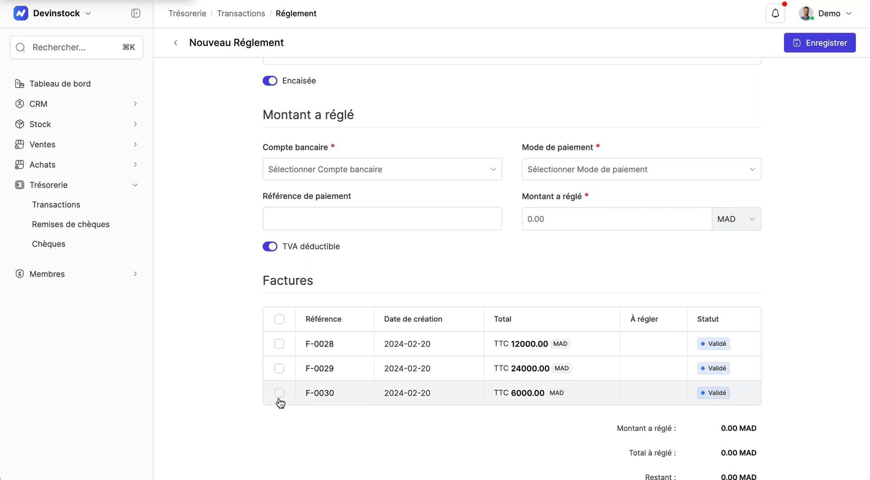
scroll(550, 174, up, 4)
click(463, 215)
text(Avance)
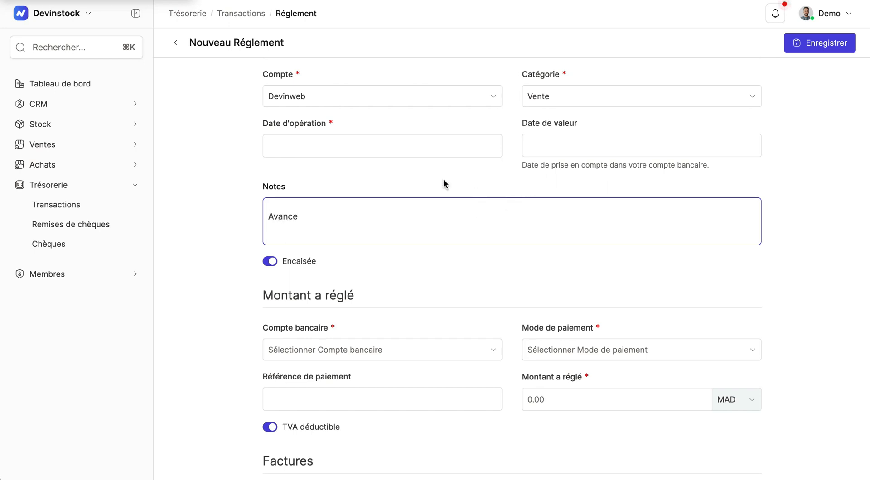
Set both the operation date and the value date to 22/02/2024
click(421, 147)
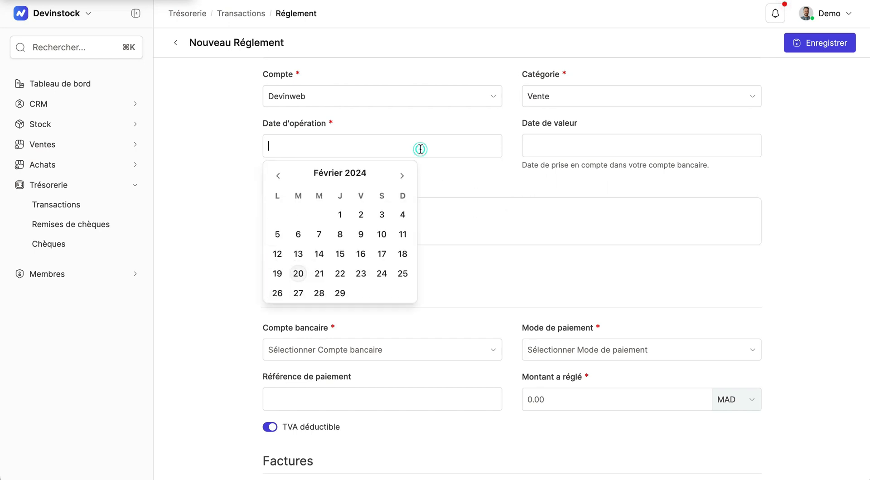
click(341, 274)
click(541, 151)
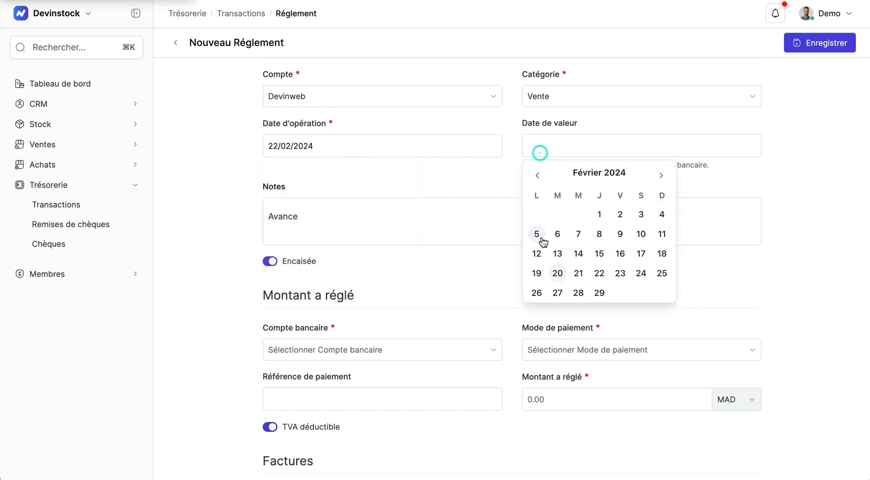
click(600, 277)
Set the paid amount to 8000 MAD, allocating 6000 to invoice F-0030 and 2000 to invoice F-0028
scroll(463, 267, down, 5)
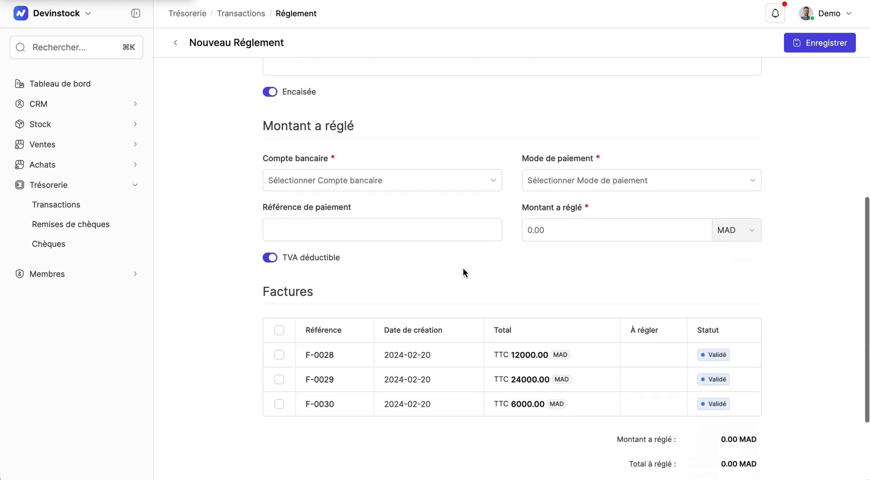
click(279, 356)
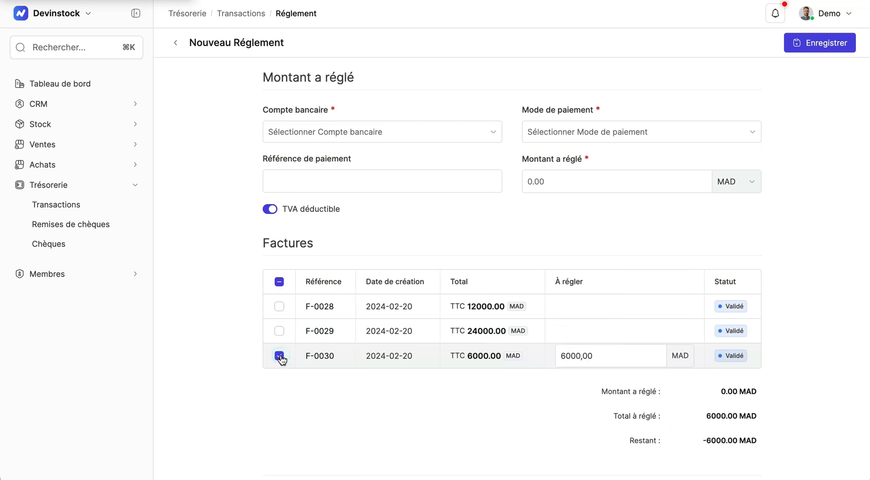
click(528, 183)
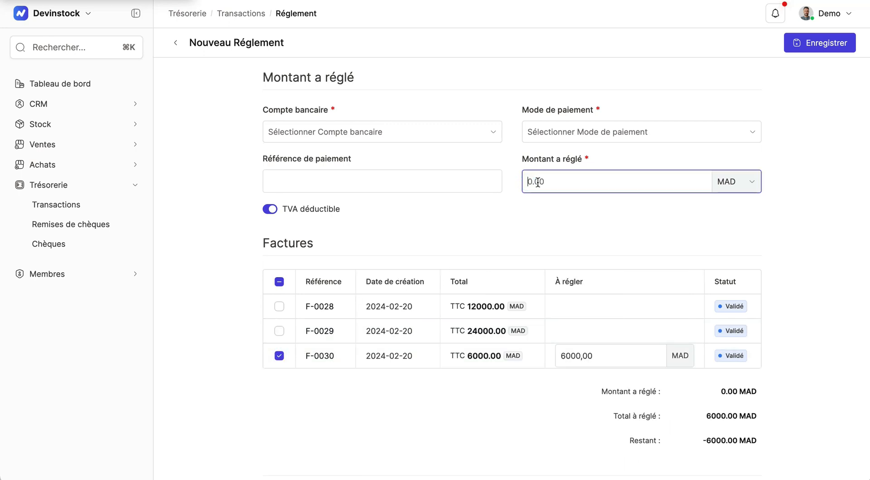
text(8000)
click(594, 357)
double_click(580, 358)
click(280, 332)
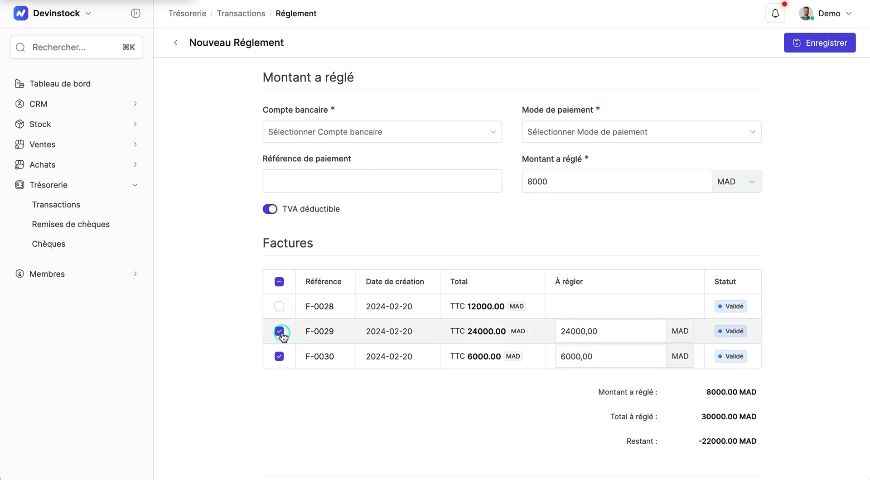
click(280, 331)
click(561, 307)
key(Delete)
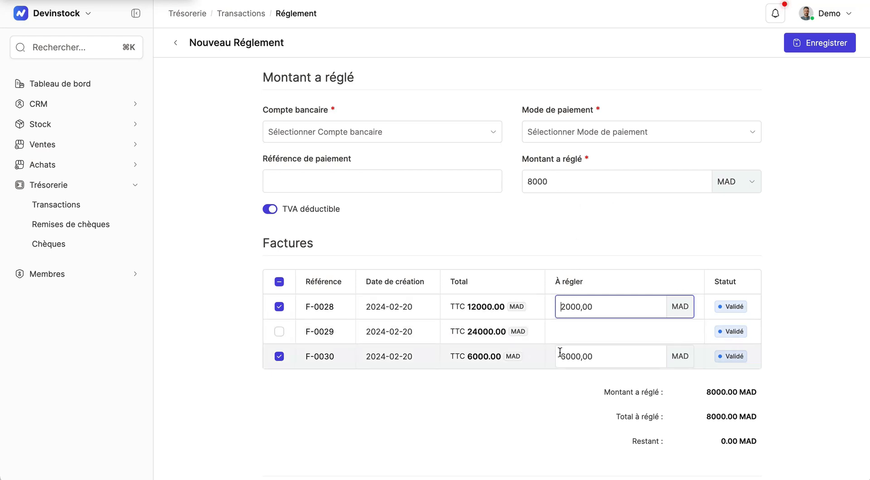
Choose Caisse as the bank account and Espèces as the payment mode
scroll(544, 317, up, 1)
click(460, 148)
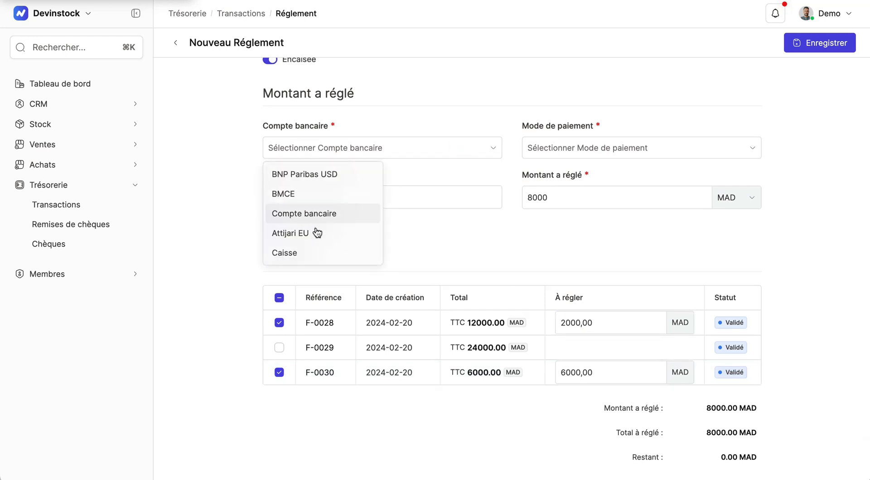
click(302, 257)
click(571, 146)
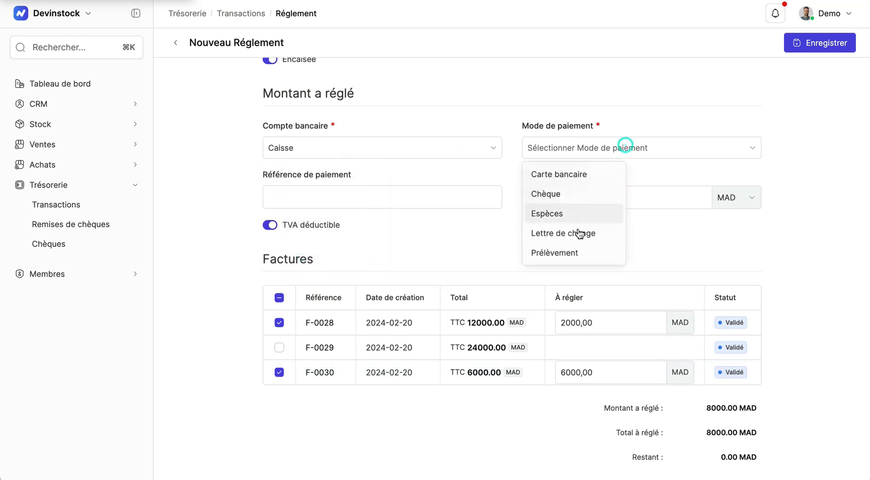
click(553, 213)
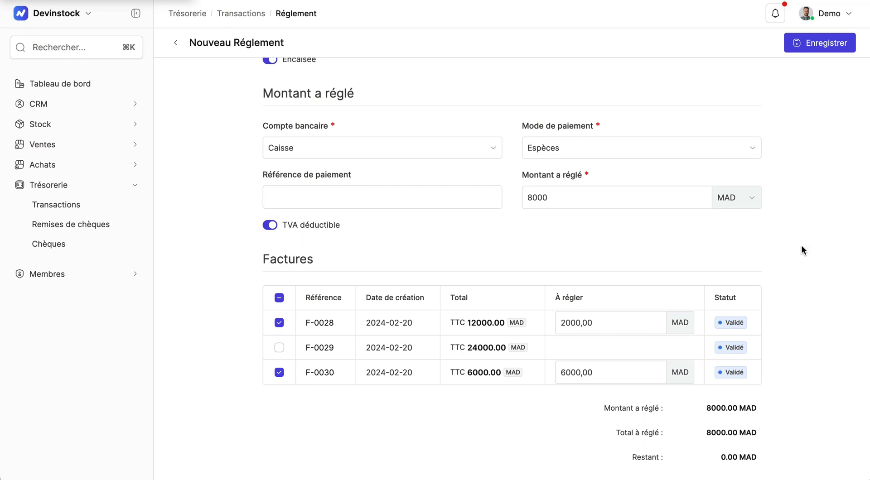
Save the payment transaction
scroll(802, 250, up, 5)
scroll(803, 250, down, 1)
scroll(771, 249, down, 5)
click(836, 42)
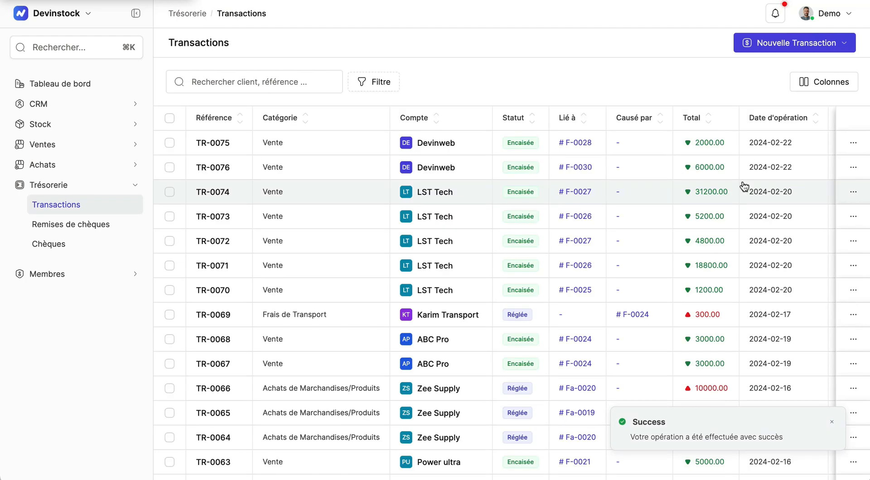
Open invoices F-0030 and F-0028 from the new transactions to check their payment statuses
click(576, 168)
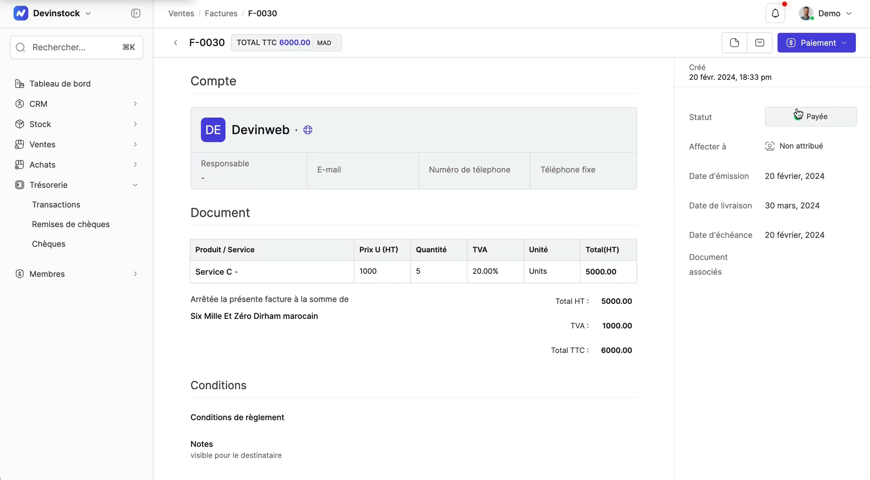
click(63, 205)
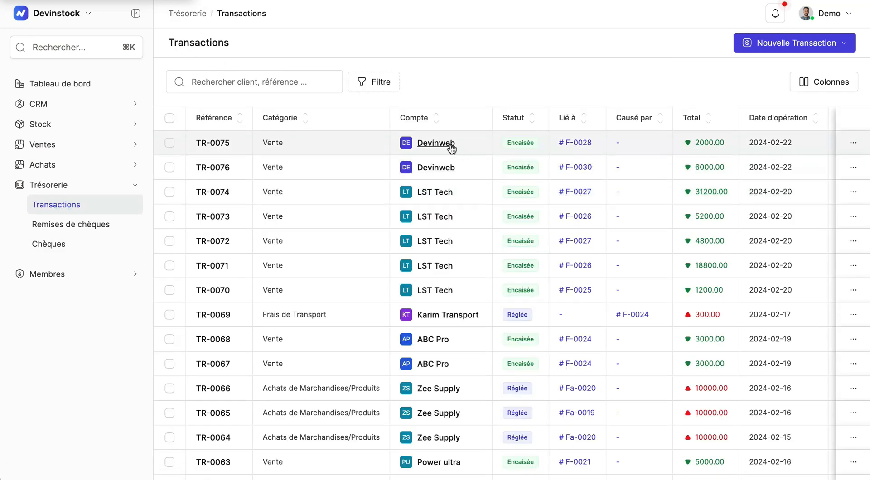
click(575, 143)
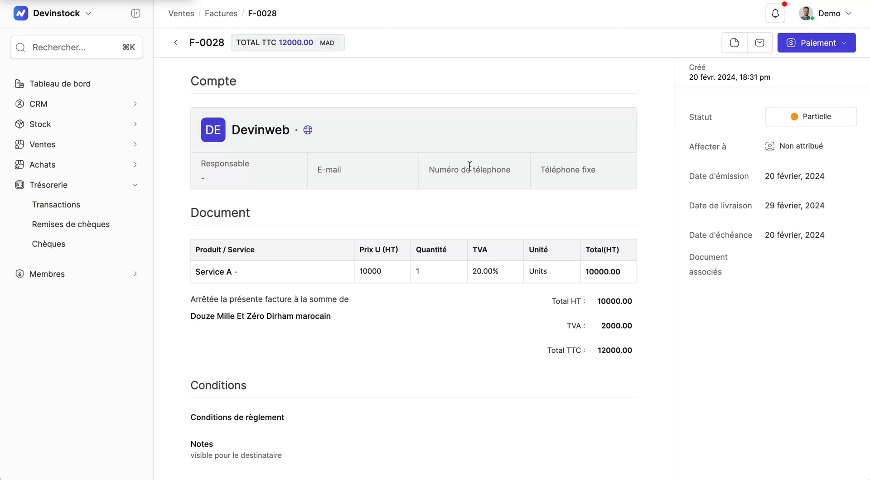
click(75, 208)
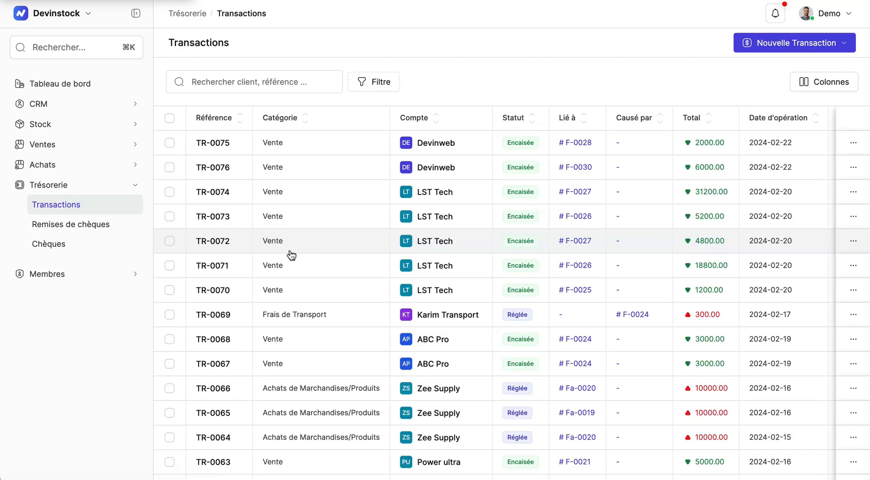
Start another Règlement with type Recette, account Devinweb and category Vente
click(740, 48)
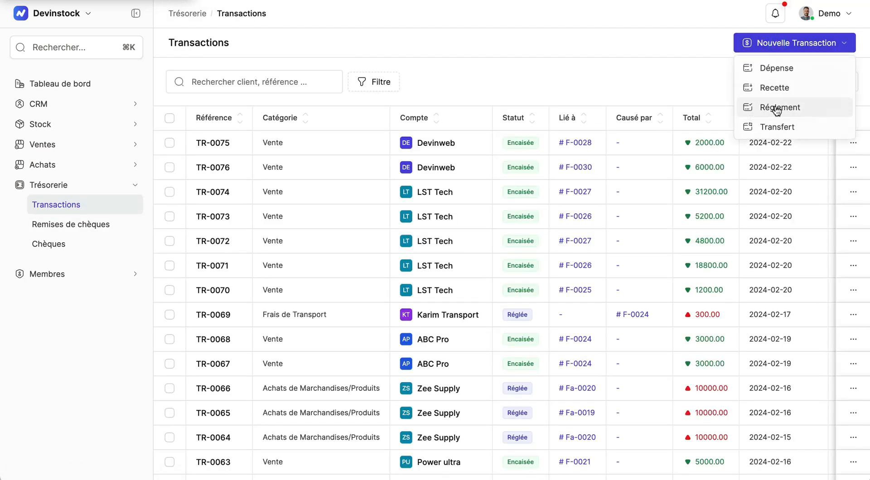
click(776, 109)
click(418, 307)
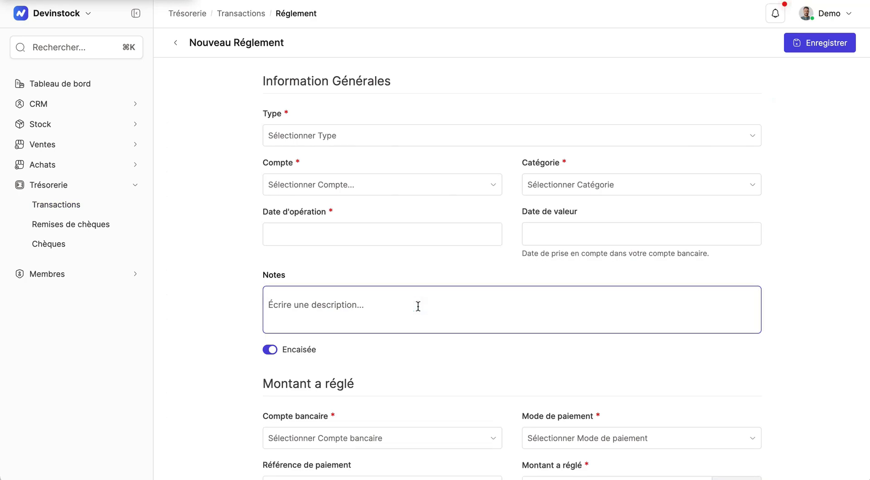
scroll(461, 123, down, 1)
click(458, 127)
click(322, 168)
click(330, 177)
text(Devinweb)
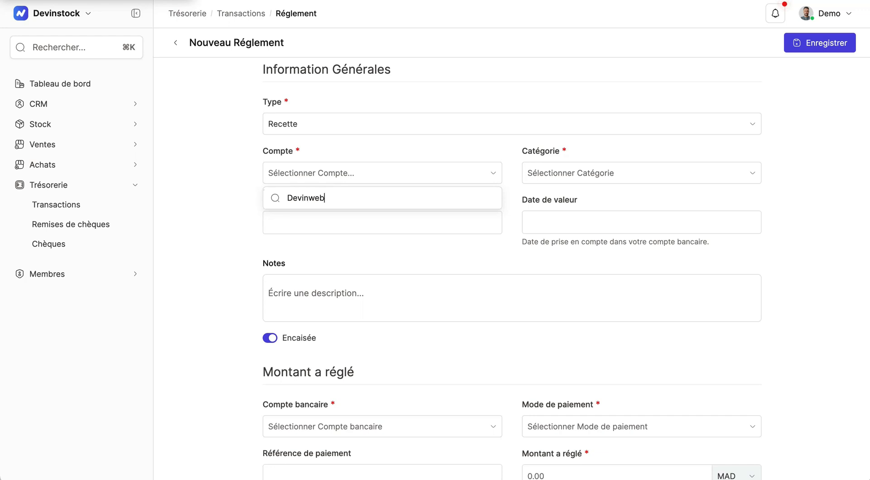
click(474, 241)
click(577, 172)
click(551, 297)
Set both the operation date and the value date to 23/02/2024
click(421, 218)
click(298, 350)
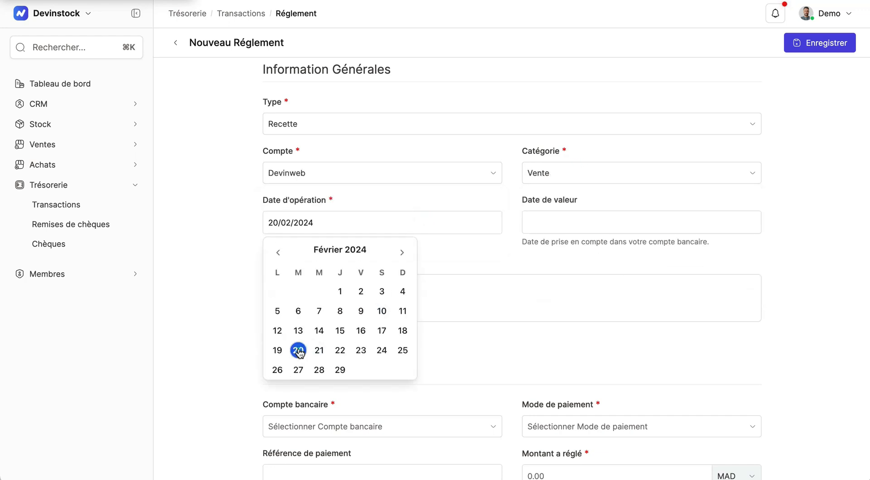
click(551, 219)
click(361, 223)
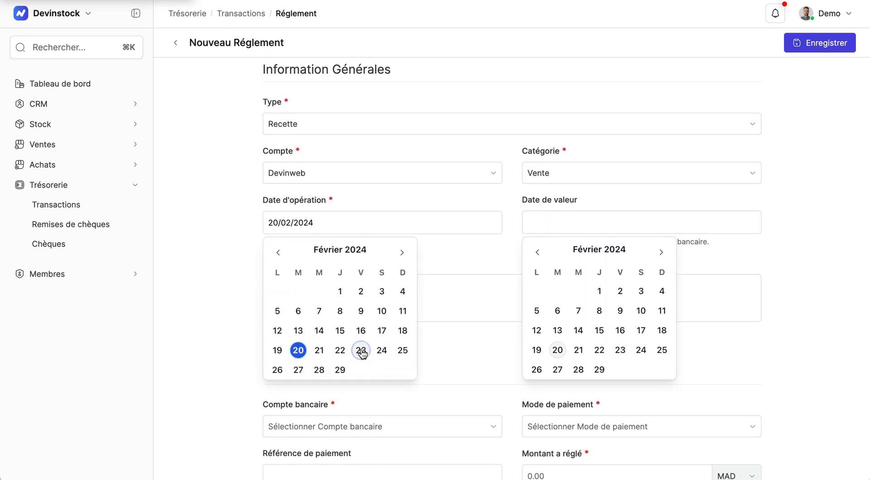
click(362, 351)
click(553, 223)
click(620, 350)
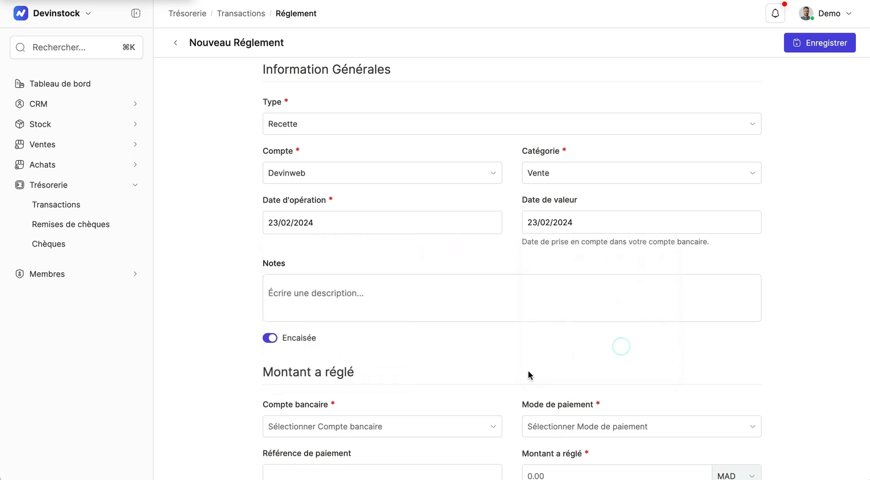
Set the amount to 20000 MAD and allocate 10000 each to invoices F-0028 and F-0029
scroll(576, 231, down, 6)
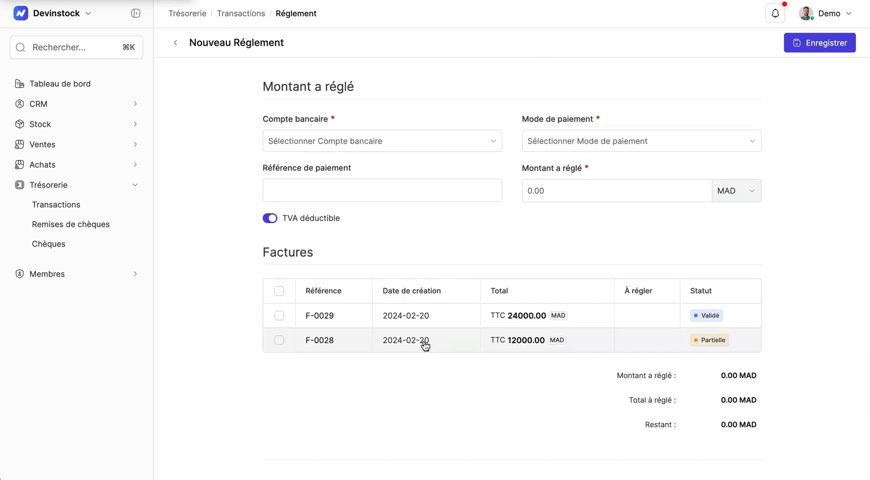
click(279, 340)
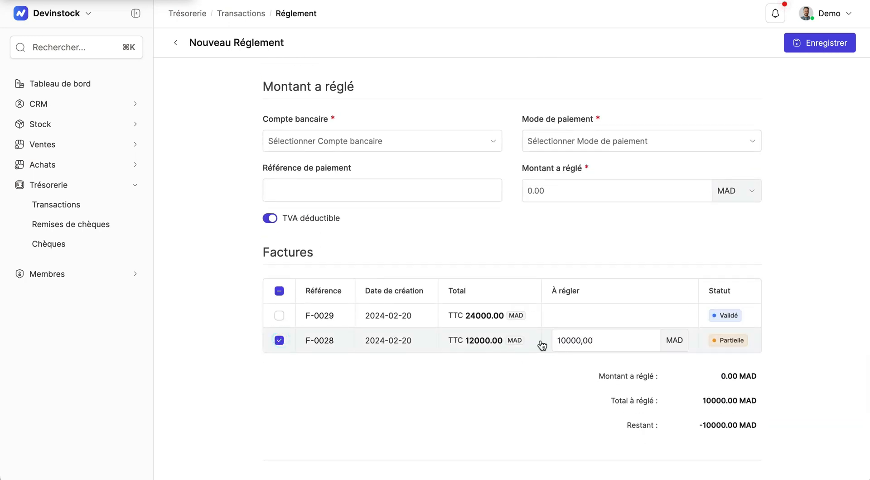
click(529, 191)
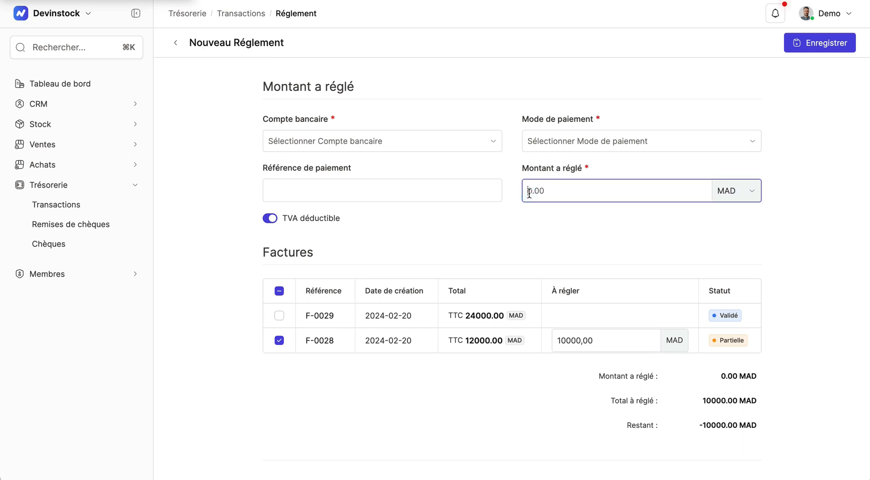
text(20000)
click(279, 316)
double_click(557, 322)
text(10000)
click(794, 388)
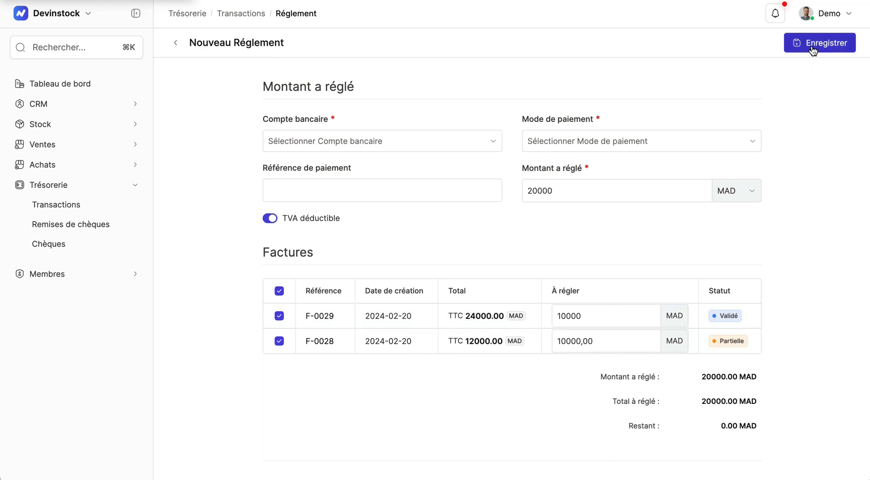
Choose Carte bancaire as payment mode and Compte bancaire as the bank account
click(719, 139)
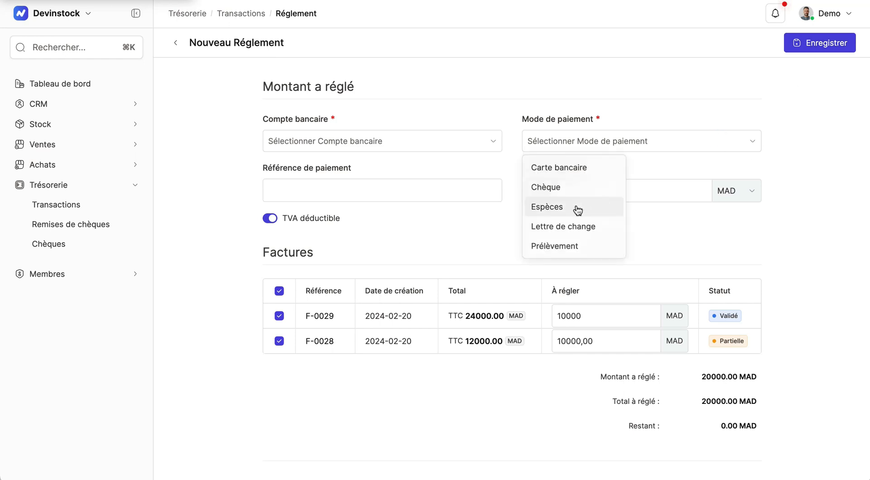
click(580, 168)
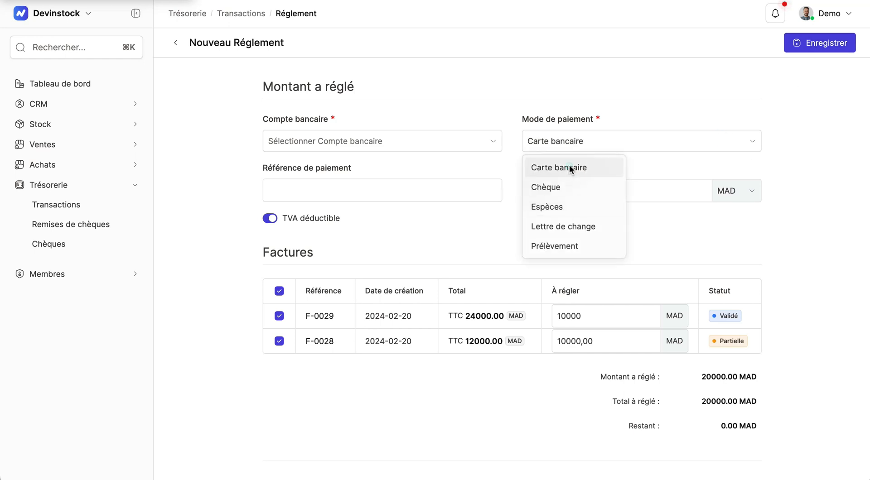
click(488, 142)
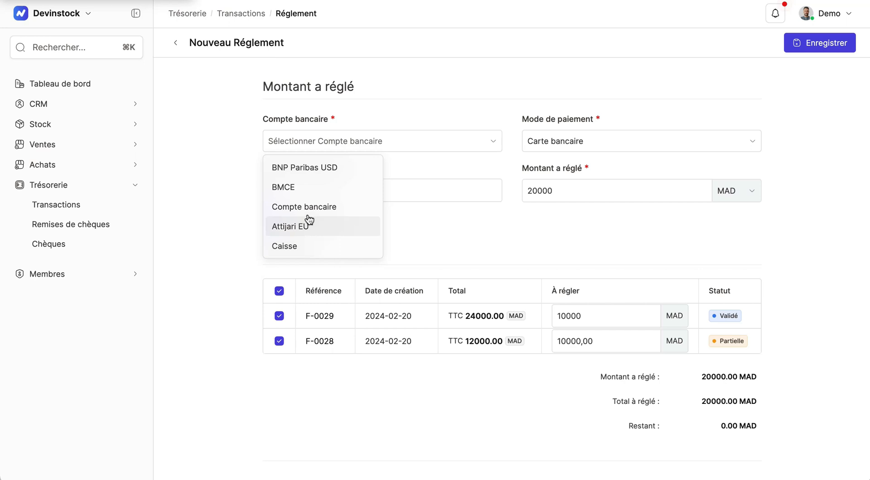
click(292, 211)
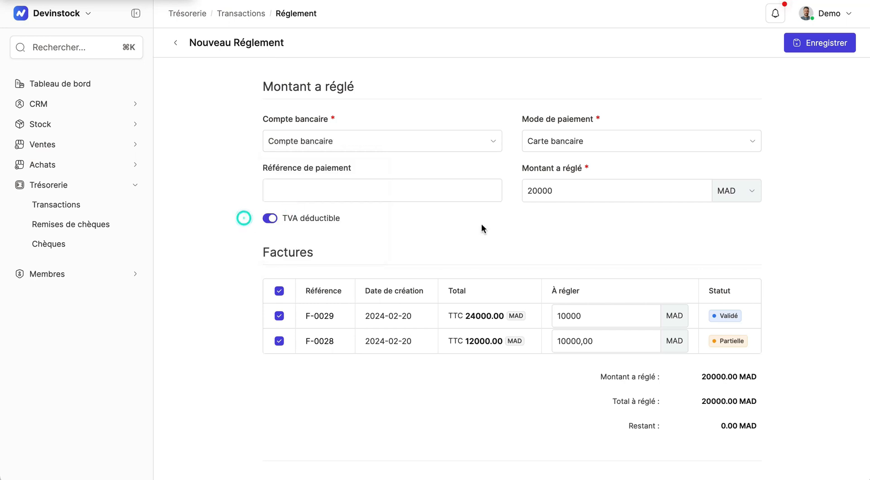
Add the note "Avancement des travaux" and save the payment transaction
scroll(481, 224, up, 4)
scroll(481, 224, down, 3)
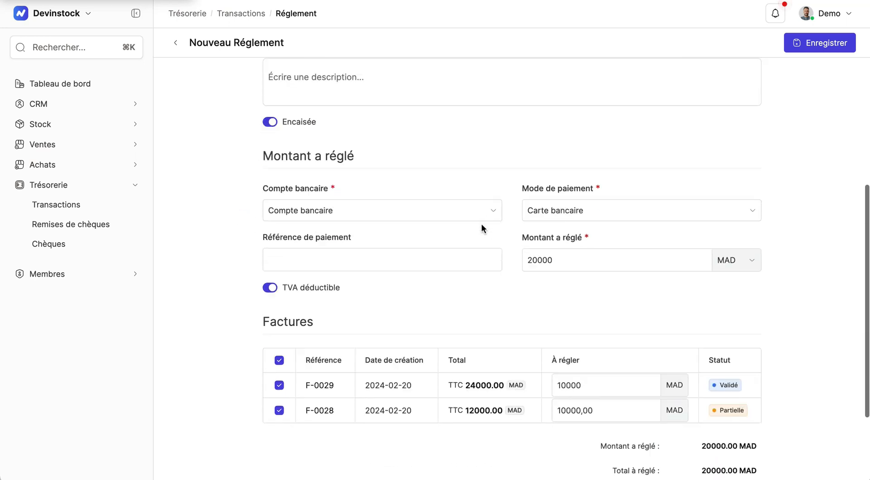
scroll(484, 227, up, 2)
click(350, 123)
text(Avancement )
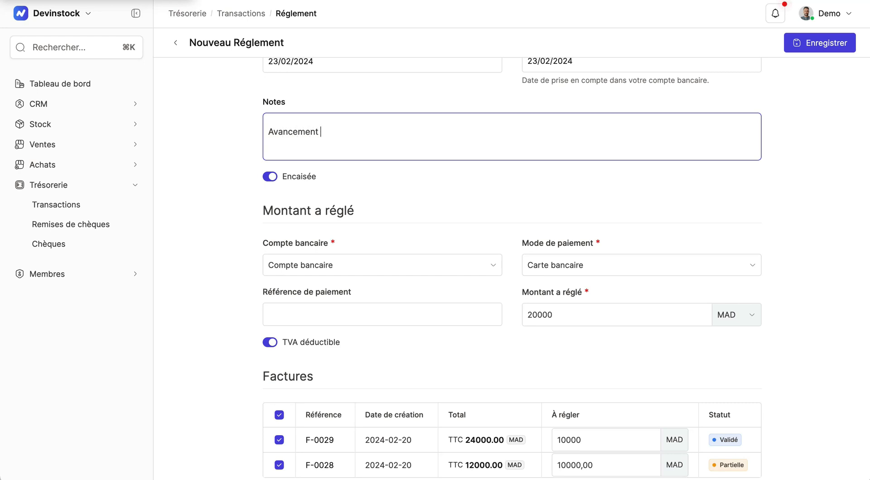
text(des travaux)
scroll(783, 136, down, 2)
click(825, 45)
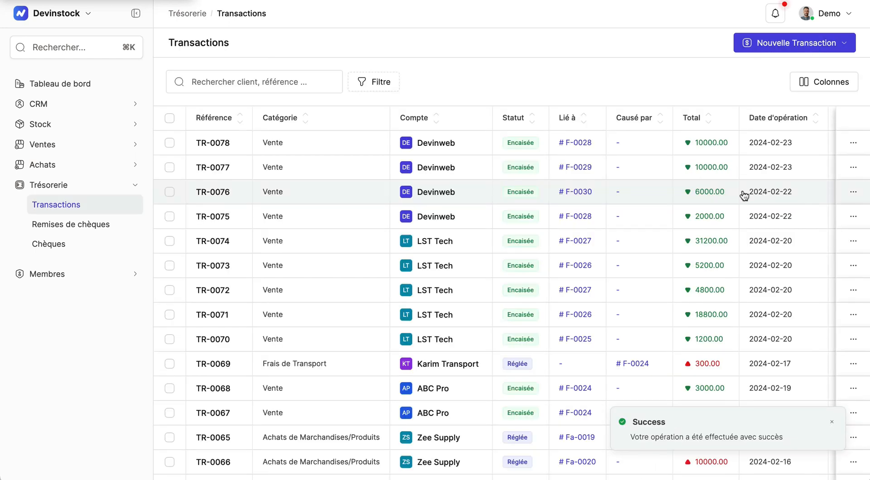
Open invoice F-0028 from the new transaction to check its status, then return to the transactions list
click(579, 144)
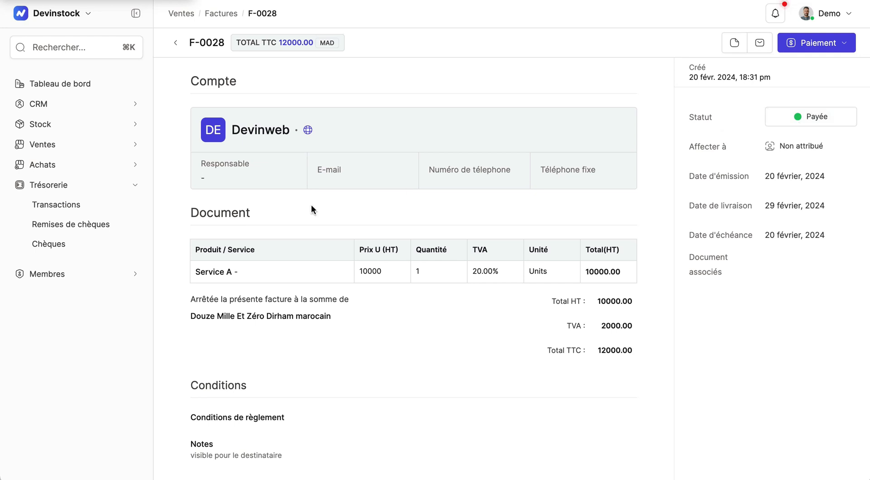
click(103, 206)
click(580, 167)
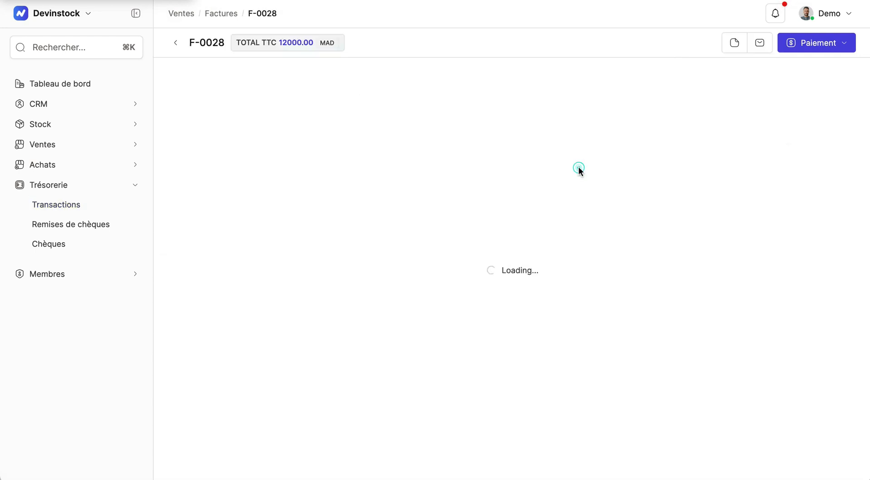
click(62, 210)
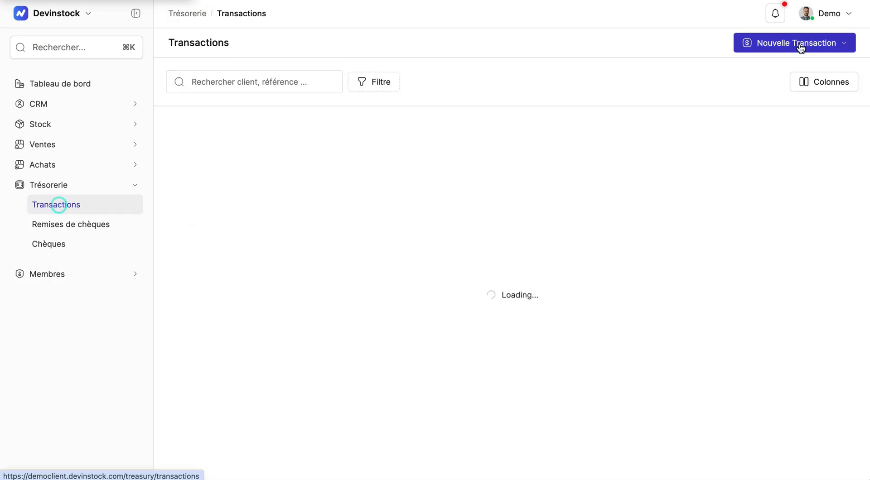
Start a new Règlement with type Recette and account Devinweb
click(798, 45)
click(778, 107)
click(361, 134)
click(318, 179)
click(312, 187)
text(Devinweb)
click(343, 252)
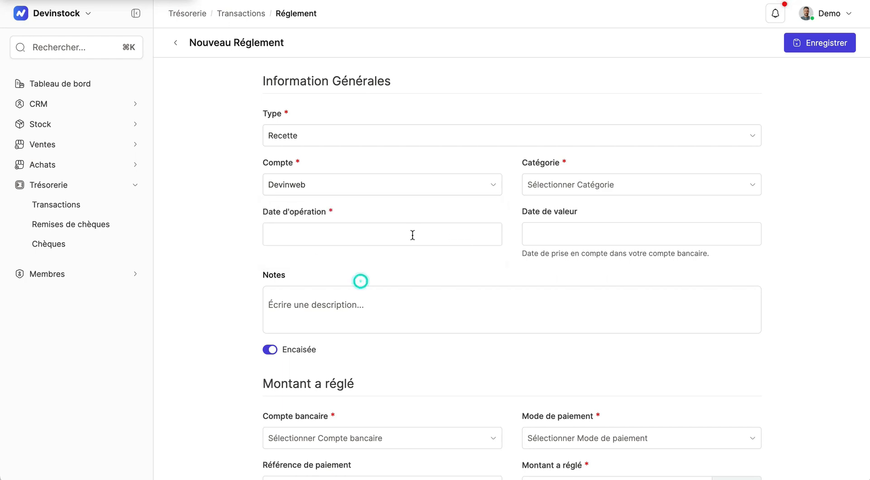
Set both the operation date and the value date to 28/03/2024
click(413, 236)
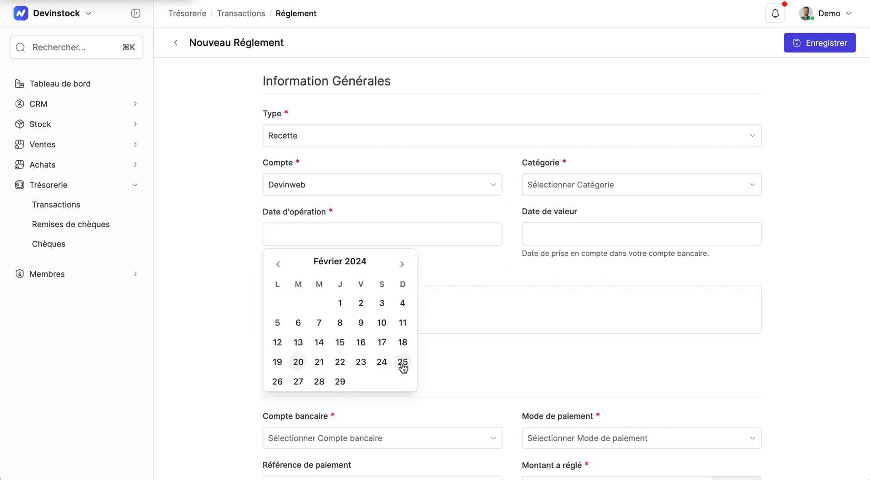
click(402, 264)
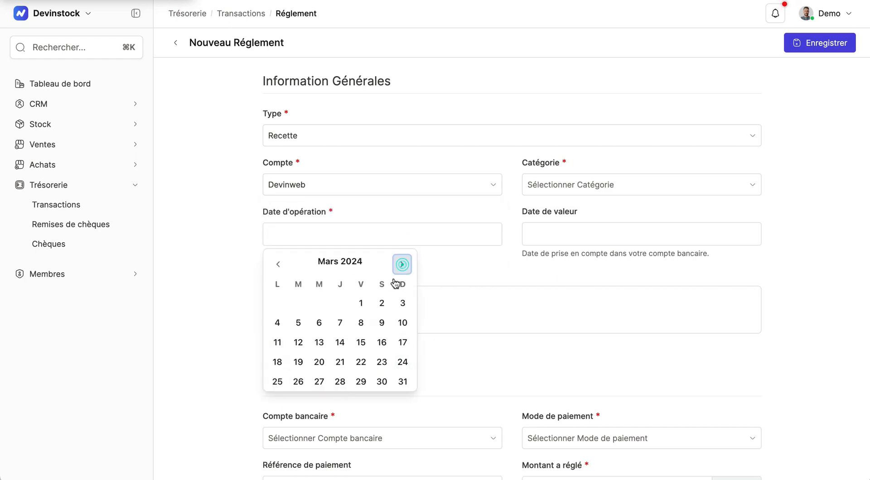
click(340, 382)
click(548, 236)
click(661, 265)
click(599, 381)
Set the transaction category to Vente
scroll(496, 375, down, 2)
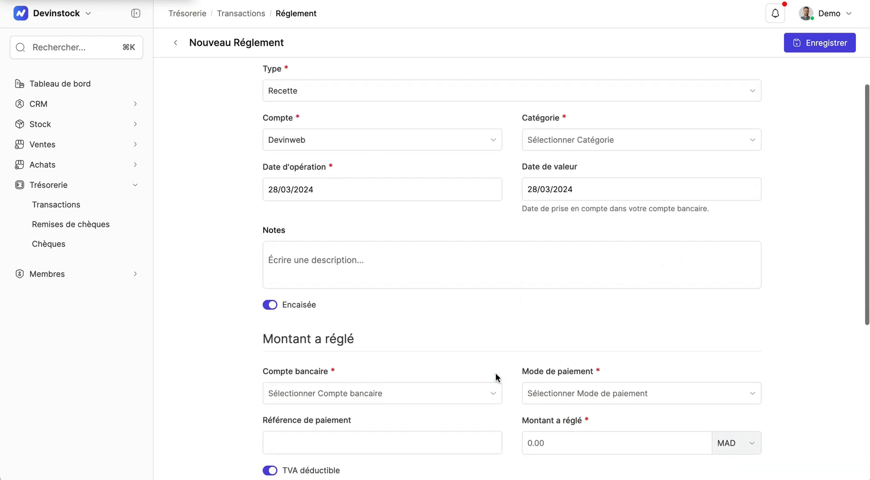
click(559, 142)
click(548, 264)
Choose Compte Bancaire as the bank account and Virement bancaire as the payment mode
scroll(490, 330, down, 2)
click(482, 322)
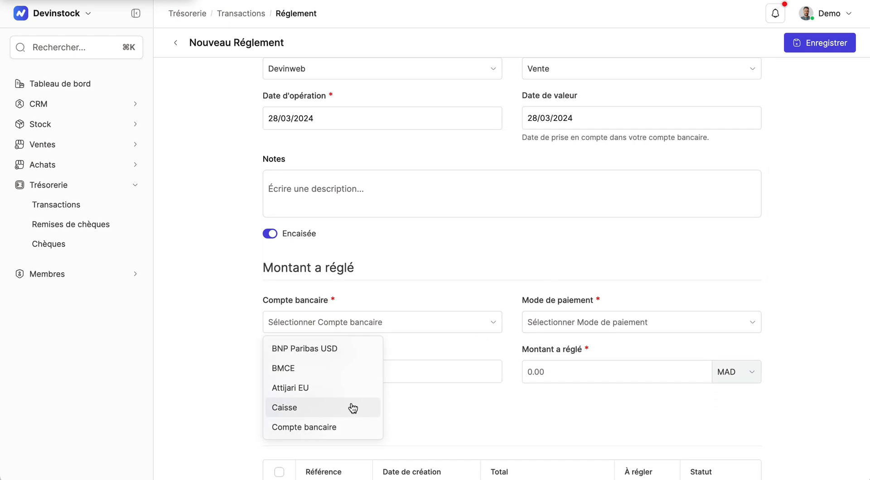
scroll(351, 409, down, 3)
click(339, 418)
click(578, 321)
scroll(560, 400, down, 1)
click(564, 421)
scroll(630, 376, down, 3)
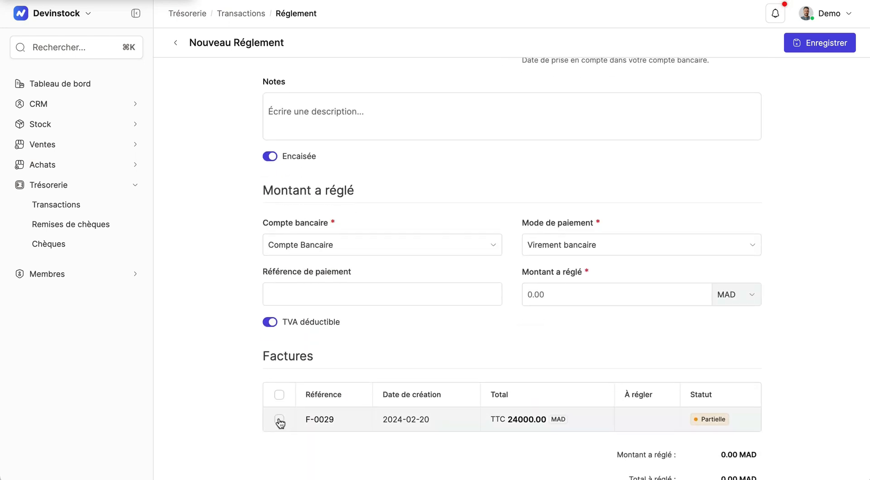
Select invoice F-0029, set the amount to 14000 MAD and save the payment
click(279, 420)
click(529, 295)
text(14000)
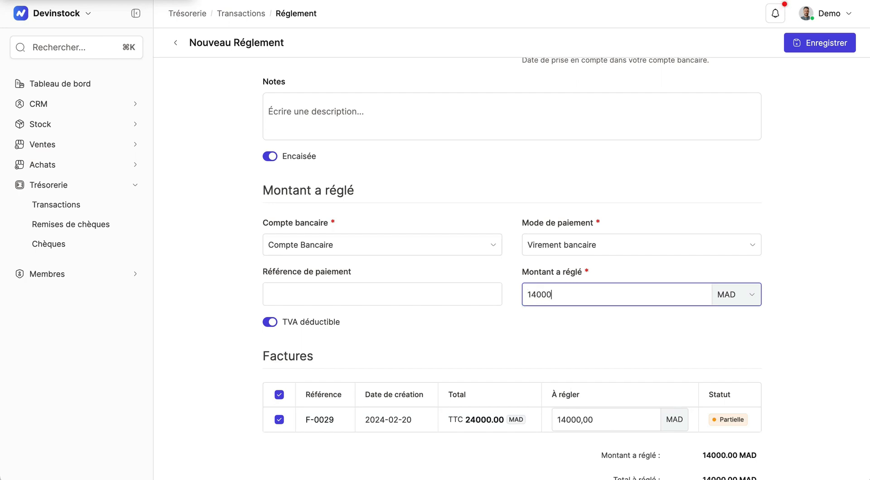
click(556, 356)
scroll(557, 355, down, 2)
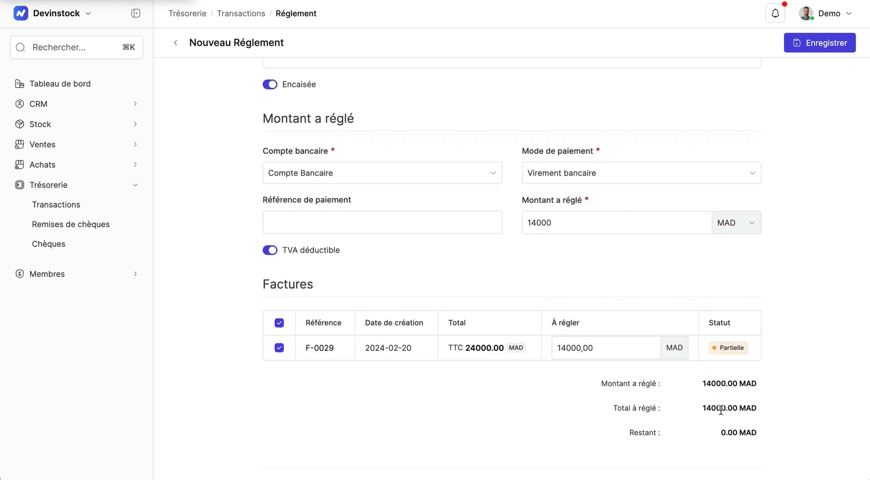
click(812, 49)
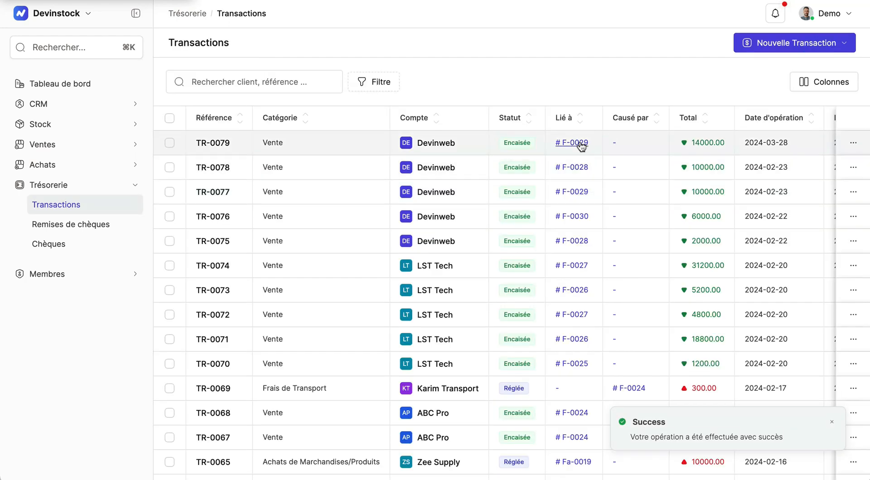
Open invoice F-0029, then the Devinweb account to review its invoiced and collected totals
click(578, 144)
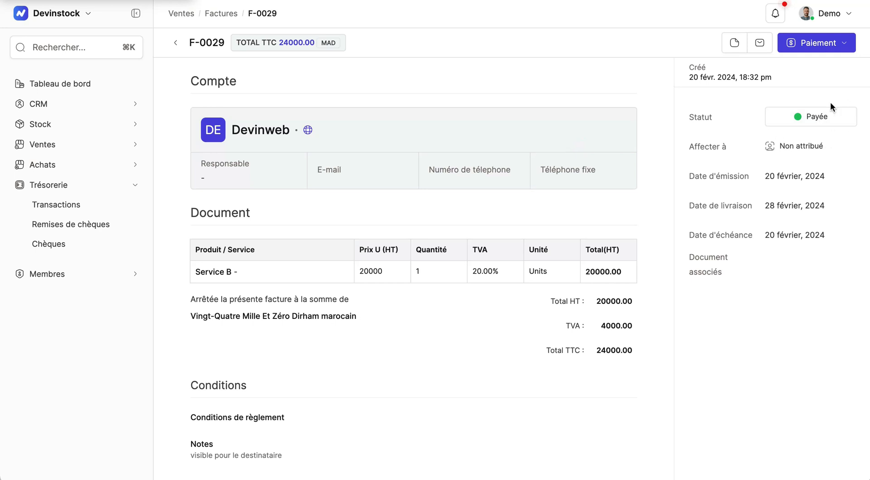
click(250, 130)
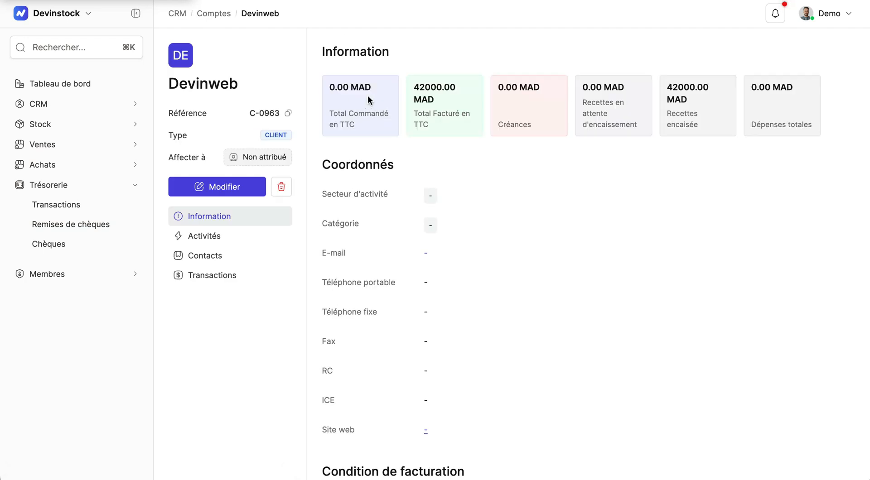
drag(418, 80, 428, 130)
drag(698, 130, 666, 85)
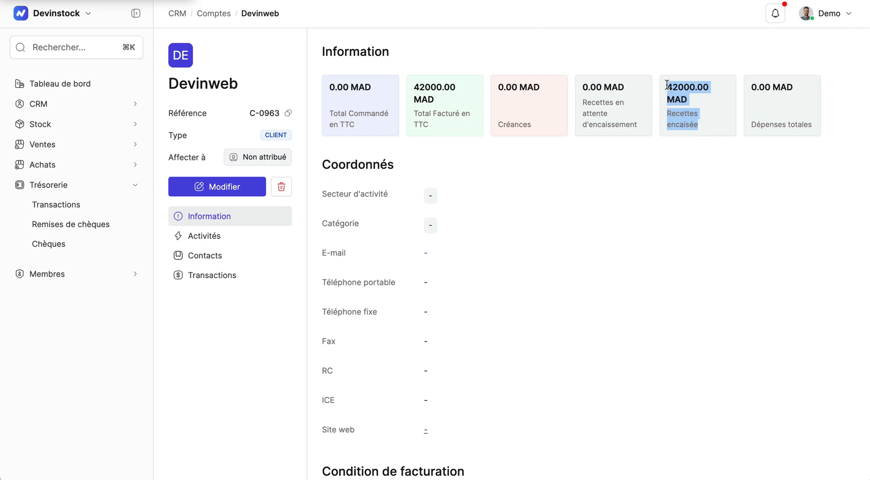
Start a new sales invoice for client Devinweb
click(45, 165)
click(54, 145)
click(49, 222)
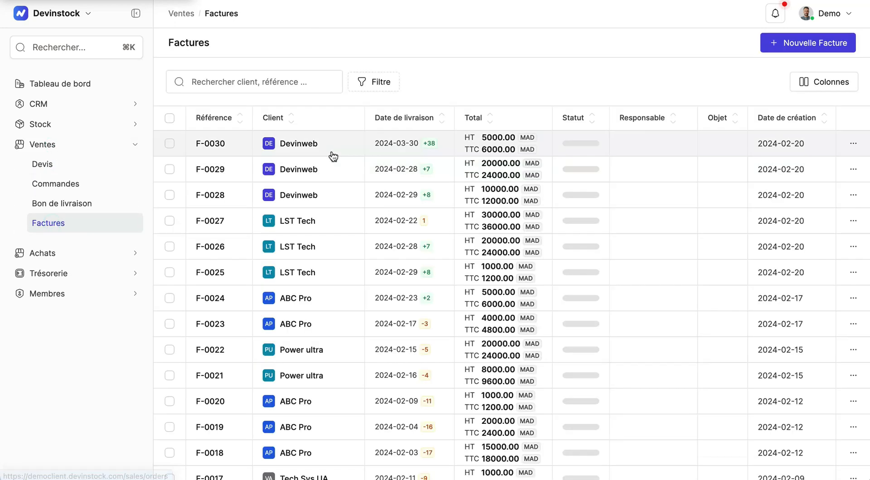
click(808, 43)
click(368, 134)
text(Devinweb)
click(348, 204)
Set the issue date to 20/02/2024, delivery date to 28/02/2024 and due date to 20/02/2024
click(750, 136)
click(622, 188)
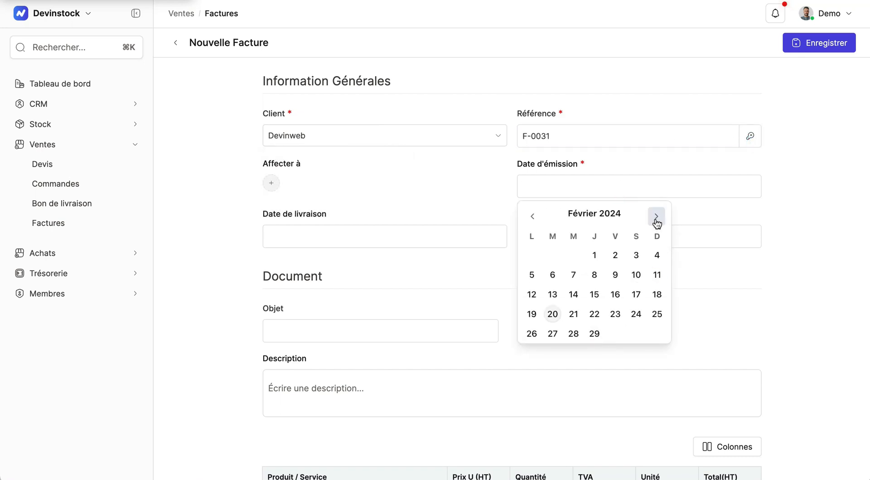
click(575, 335)
click(440, 231)
click(560, 186)
click(552, 313)
click(346, 242)
click(319, 386)
click(541, 238)
click(573, 385)
Add a line Service D with unit price 5000, quantity 1 and 20.00 TVA
scroll(422, 393, down, 3)
click(312, 393)
click(311, 392)
text(Service D)
scroll(548, 304, down, 2)
click(479, 303)
text(5000)
click(540, 305)
text(1)
click(618, 297)
click(599, 369)
scroll(778, 340, down, 3)
Save the invoice and set its status to Validé
click(813, 45)
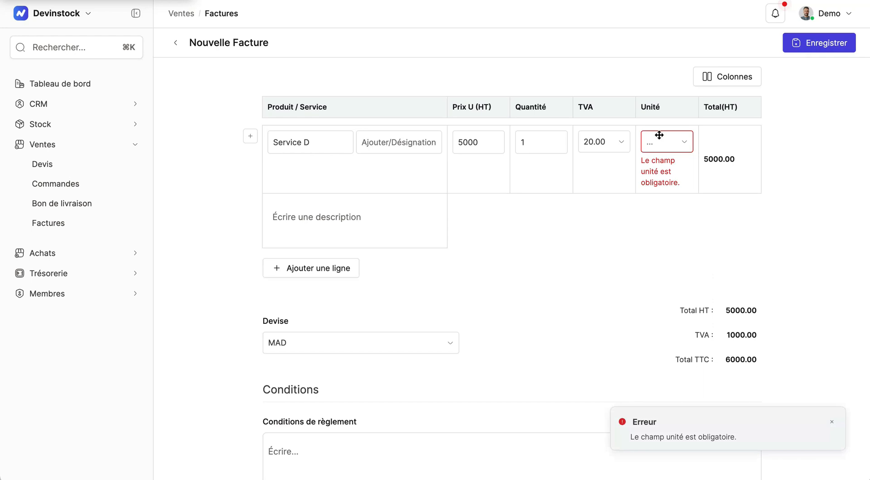
click(813, 45)
click(809, 117)
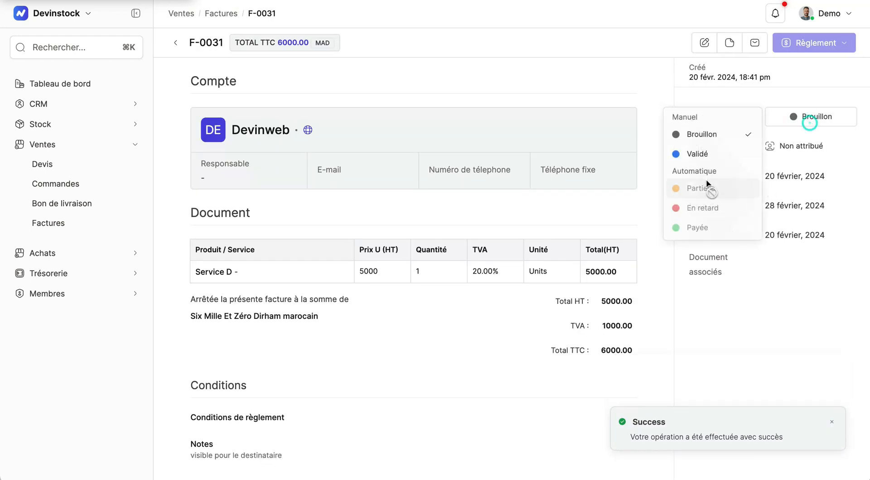
click(698, 154)
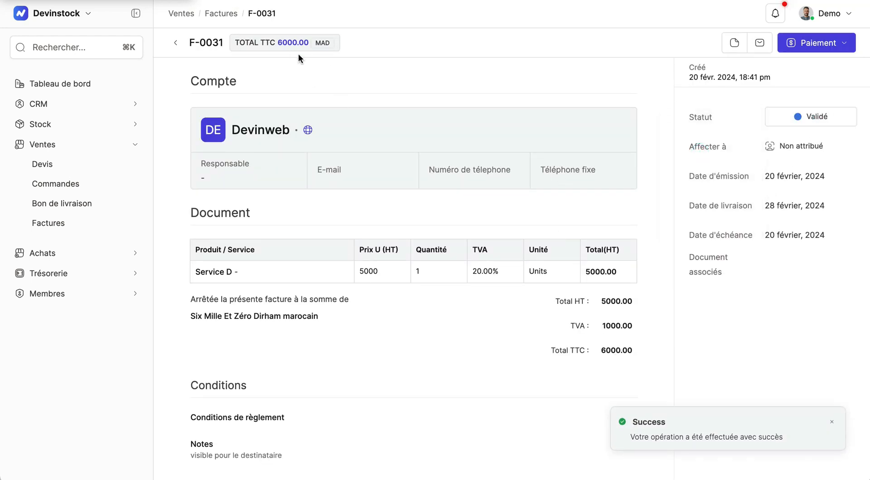
Open the Devinweb account and view its transactions
click(241, 133)
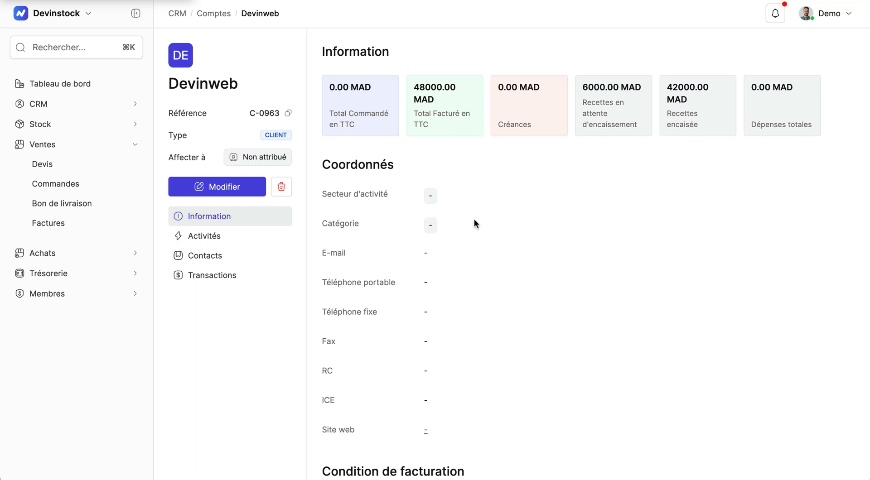
click(232, 275)
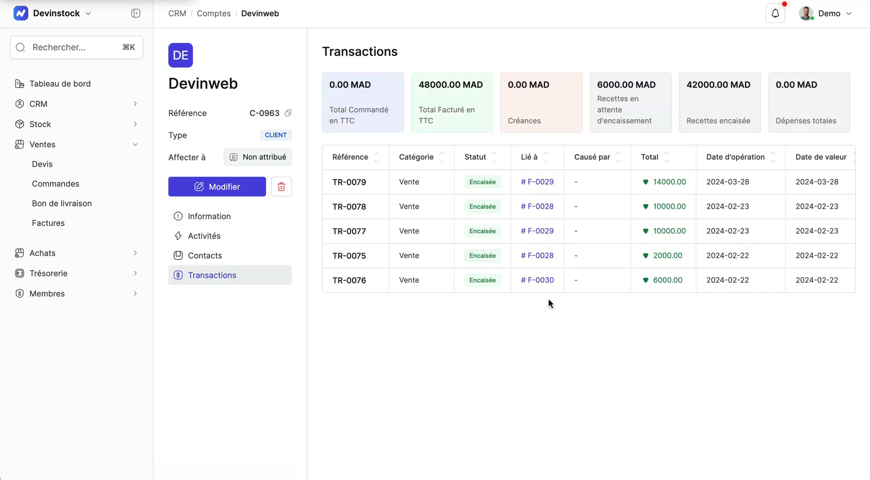